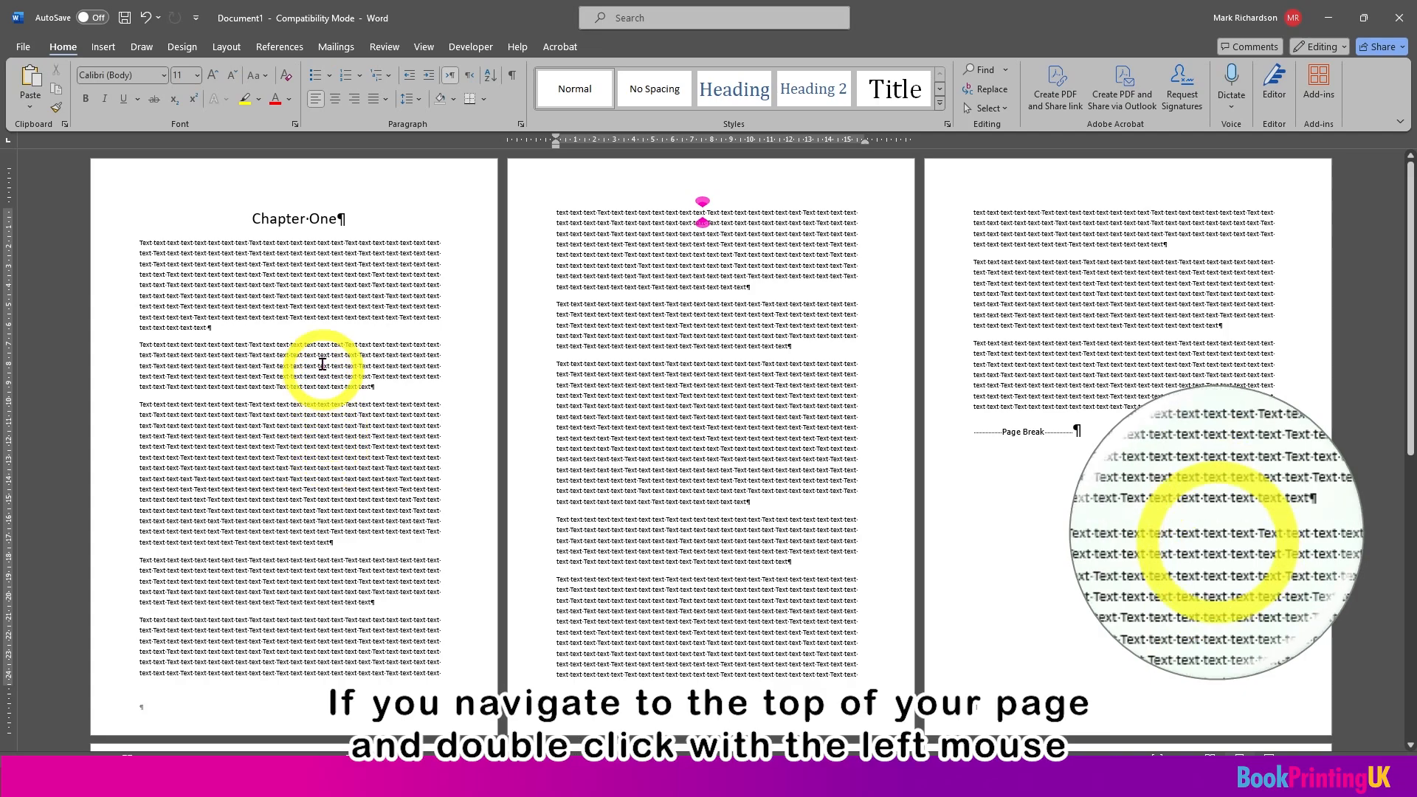
# Step: Open the first page's header for editing and enable different odd and even pages
pyautogui.click(310, 179)
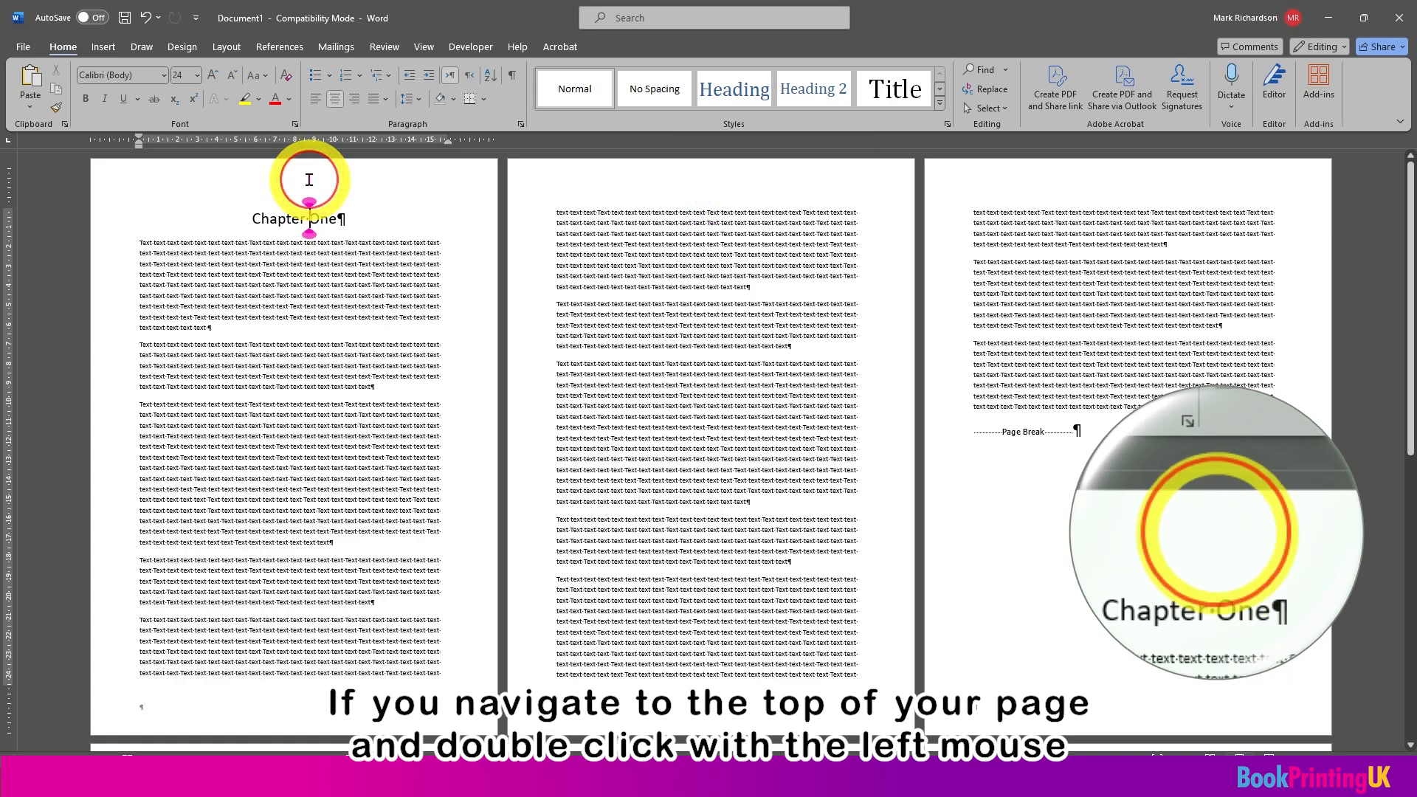
pyautogui.doubleClick(309, 179)
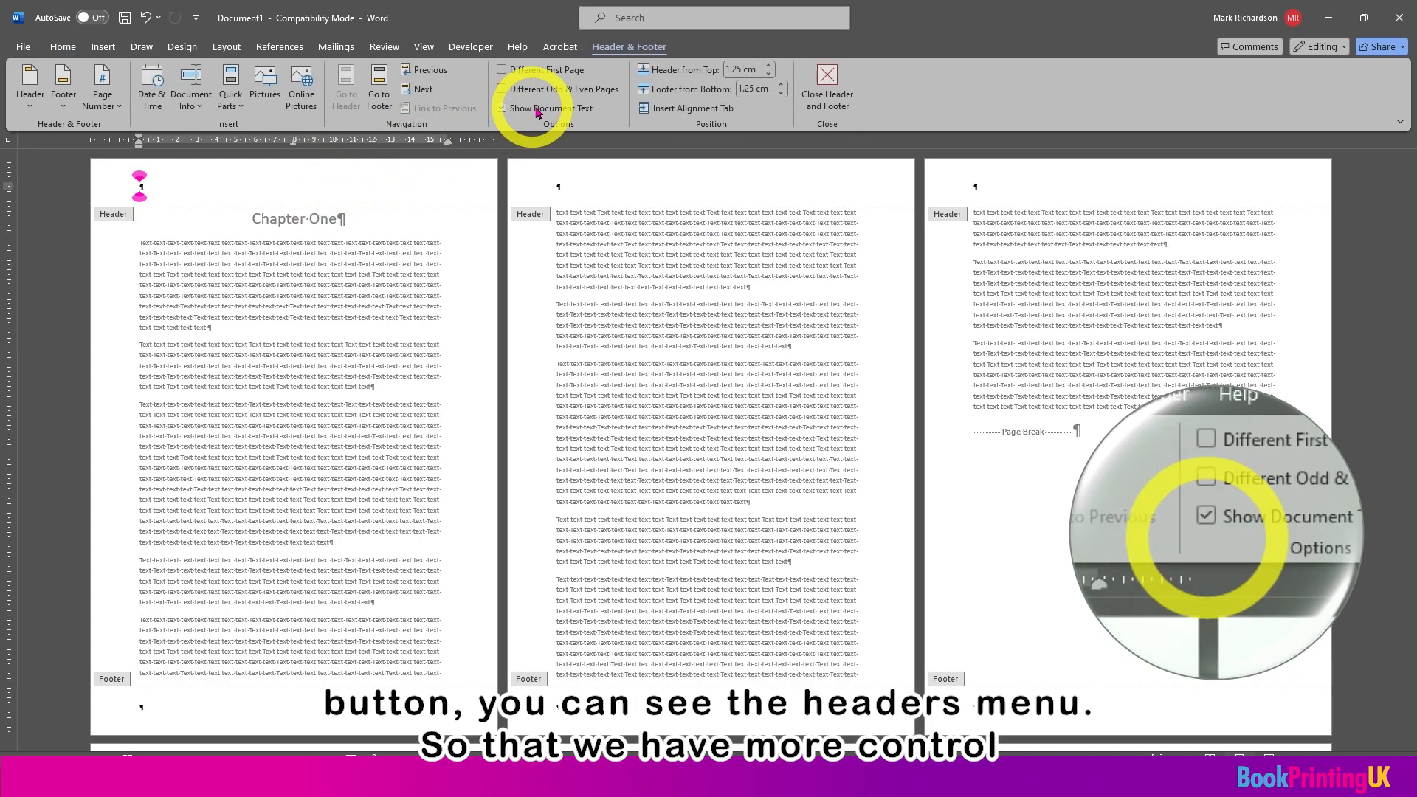
pyautogui.click(633, 57)
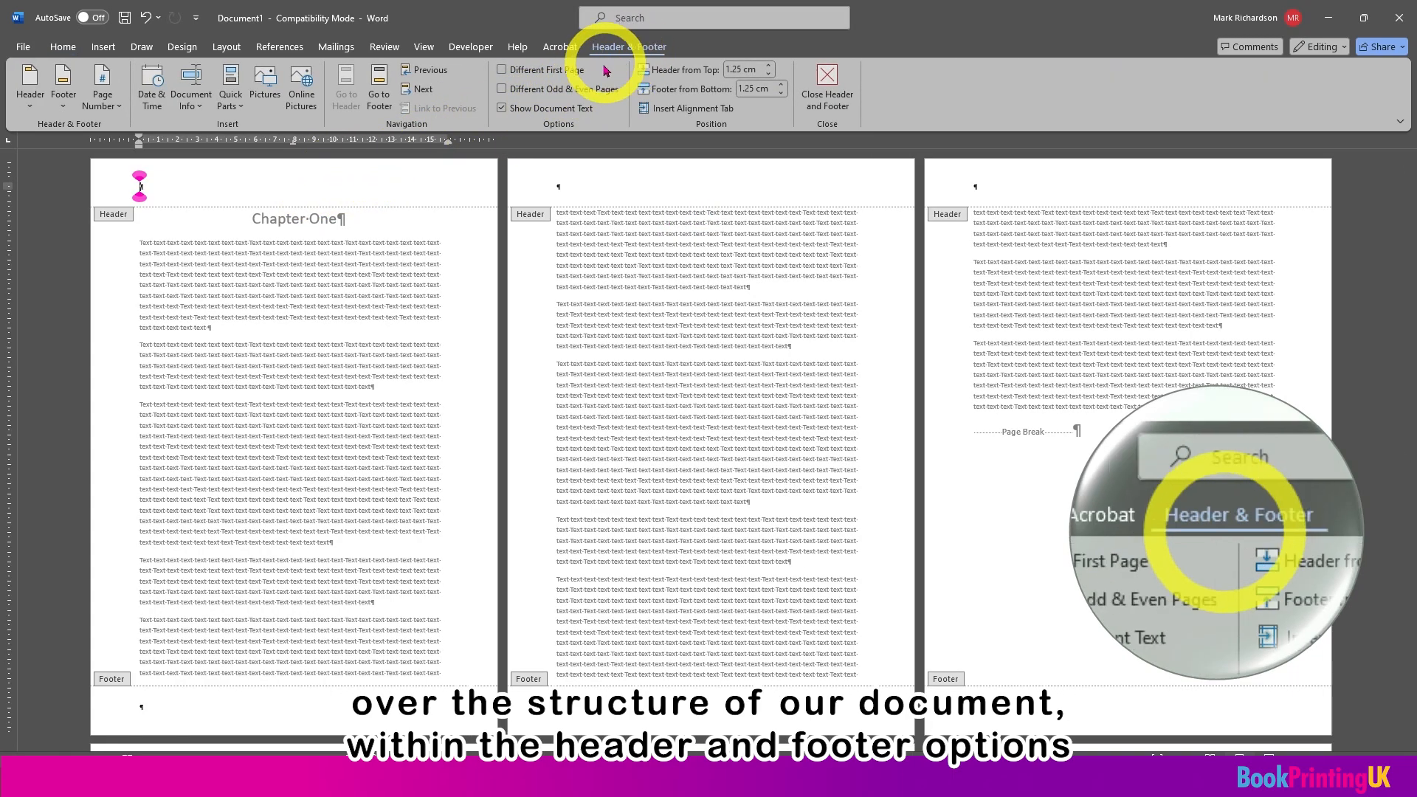
pyautogui.click(584, 98)
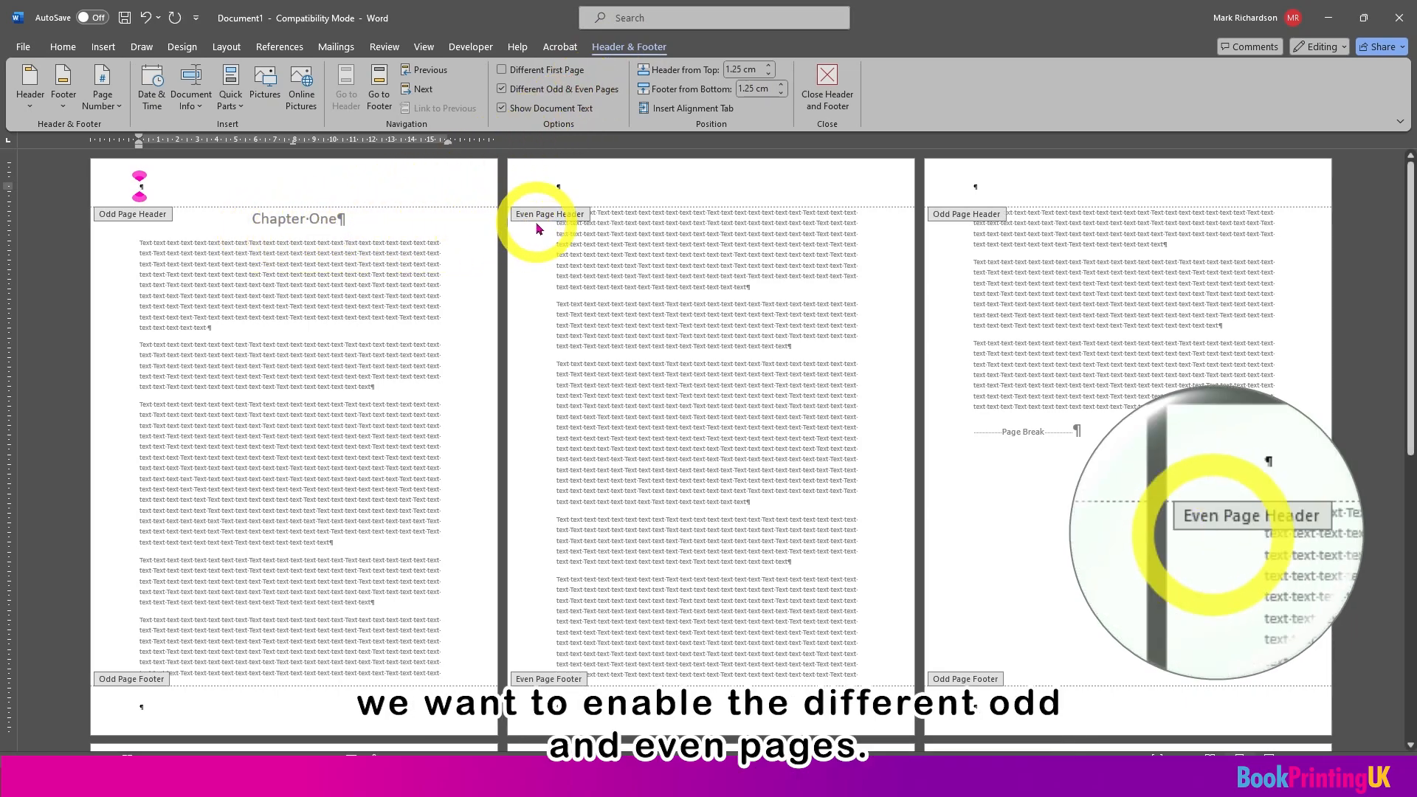
# Step: Enter "Chapter One" in the even page header, centre it, and return to editing the body text
pyautogui.click(567, 185)
pyautogui.write('Chap')
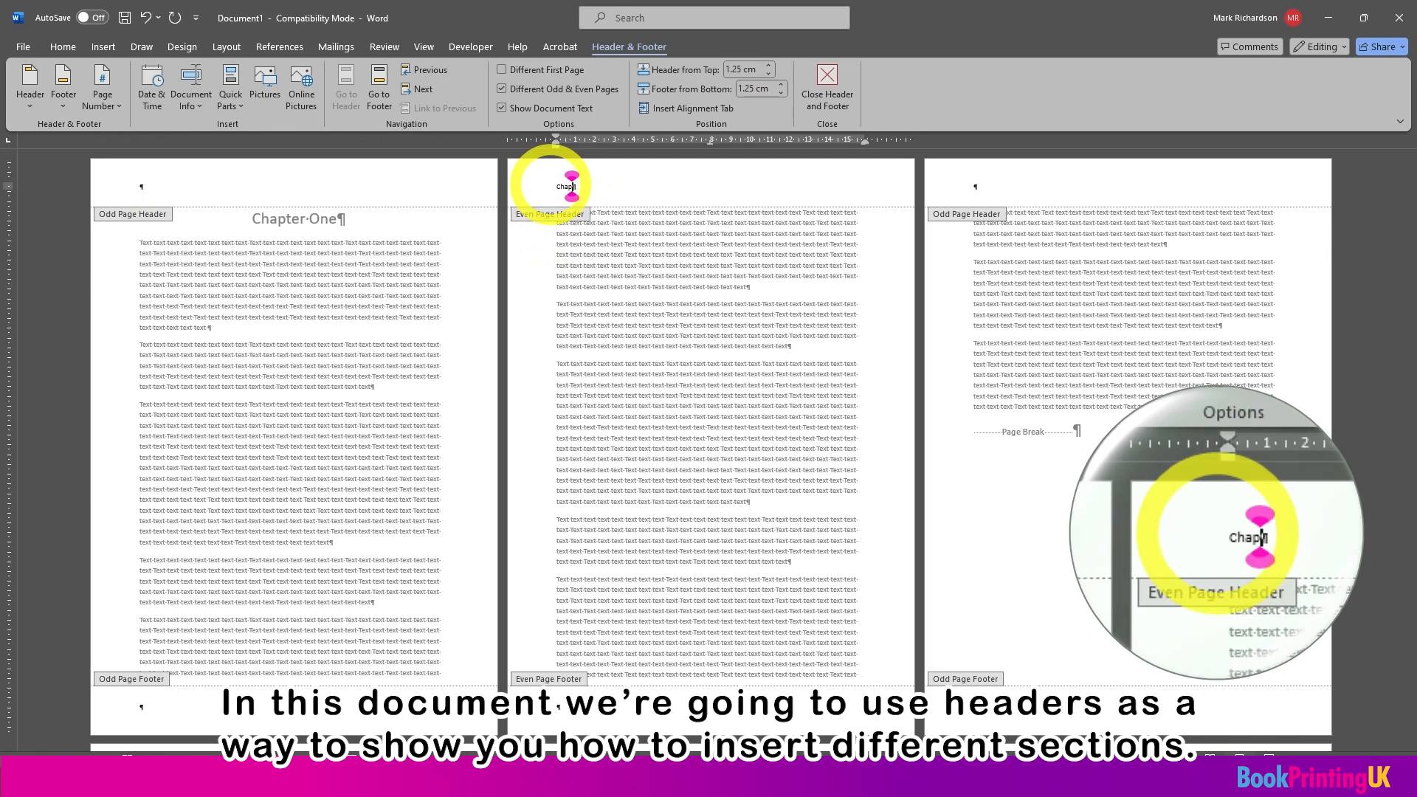
pyautogui.write('ter One')
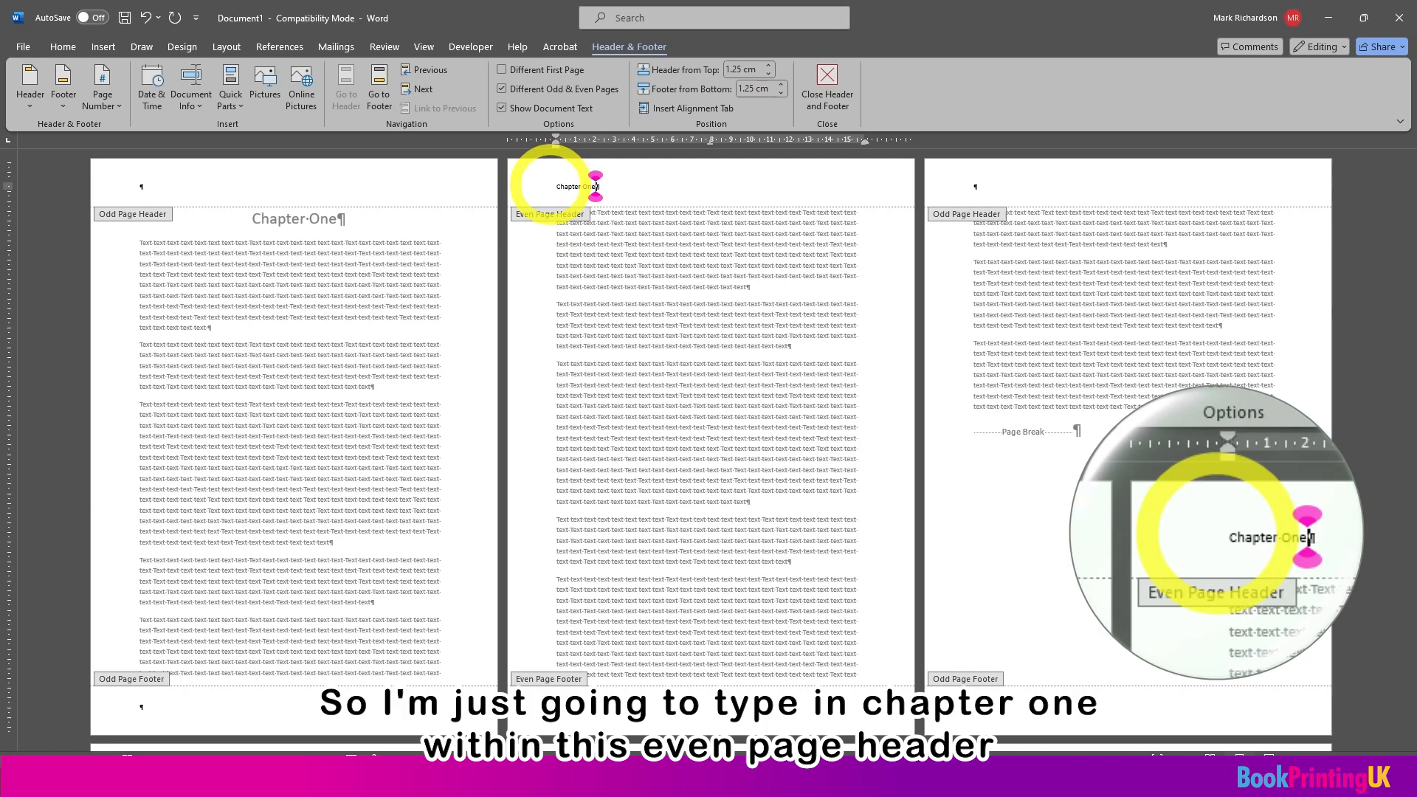
pyautogui.click(59, 49)
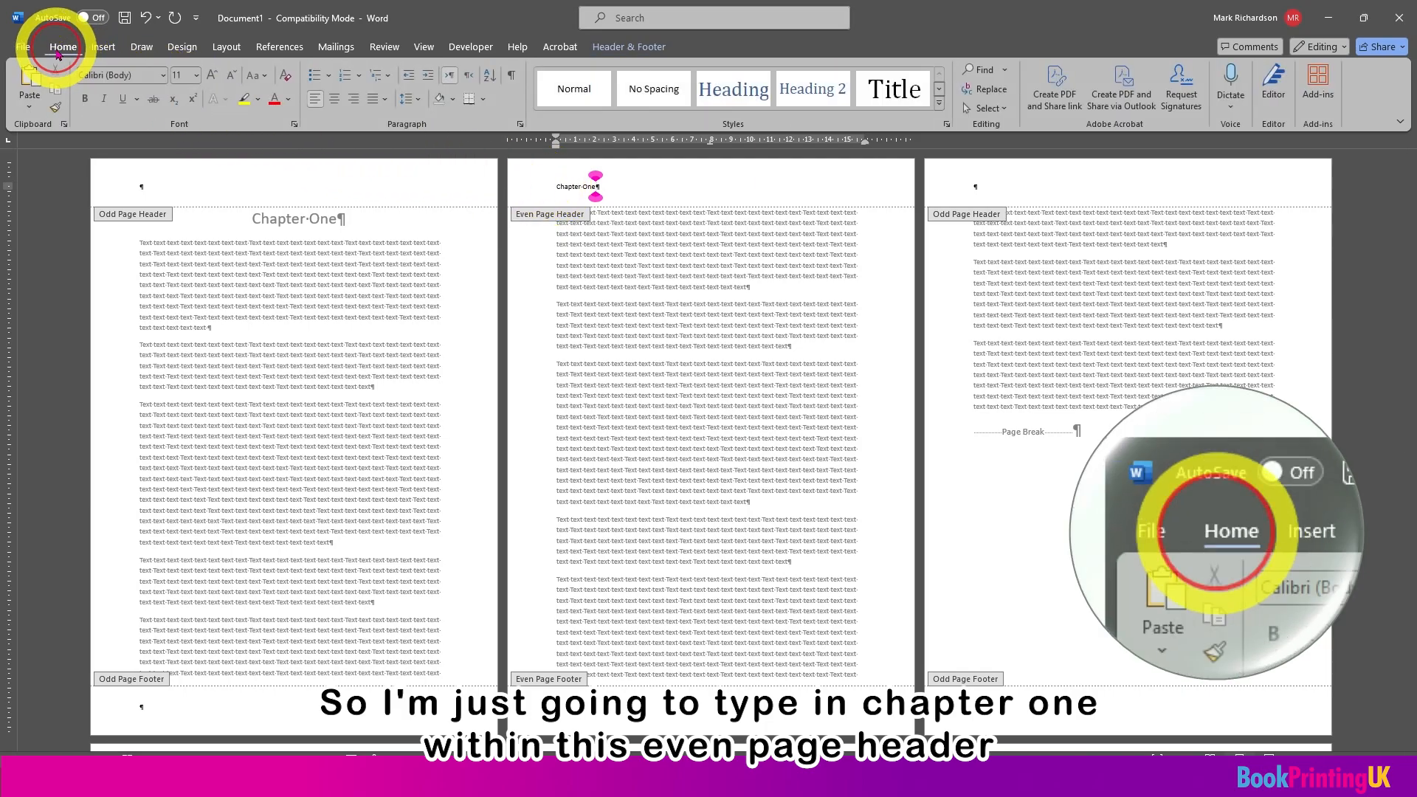
pyautogui.click(334, 100)
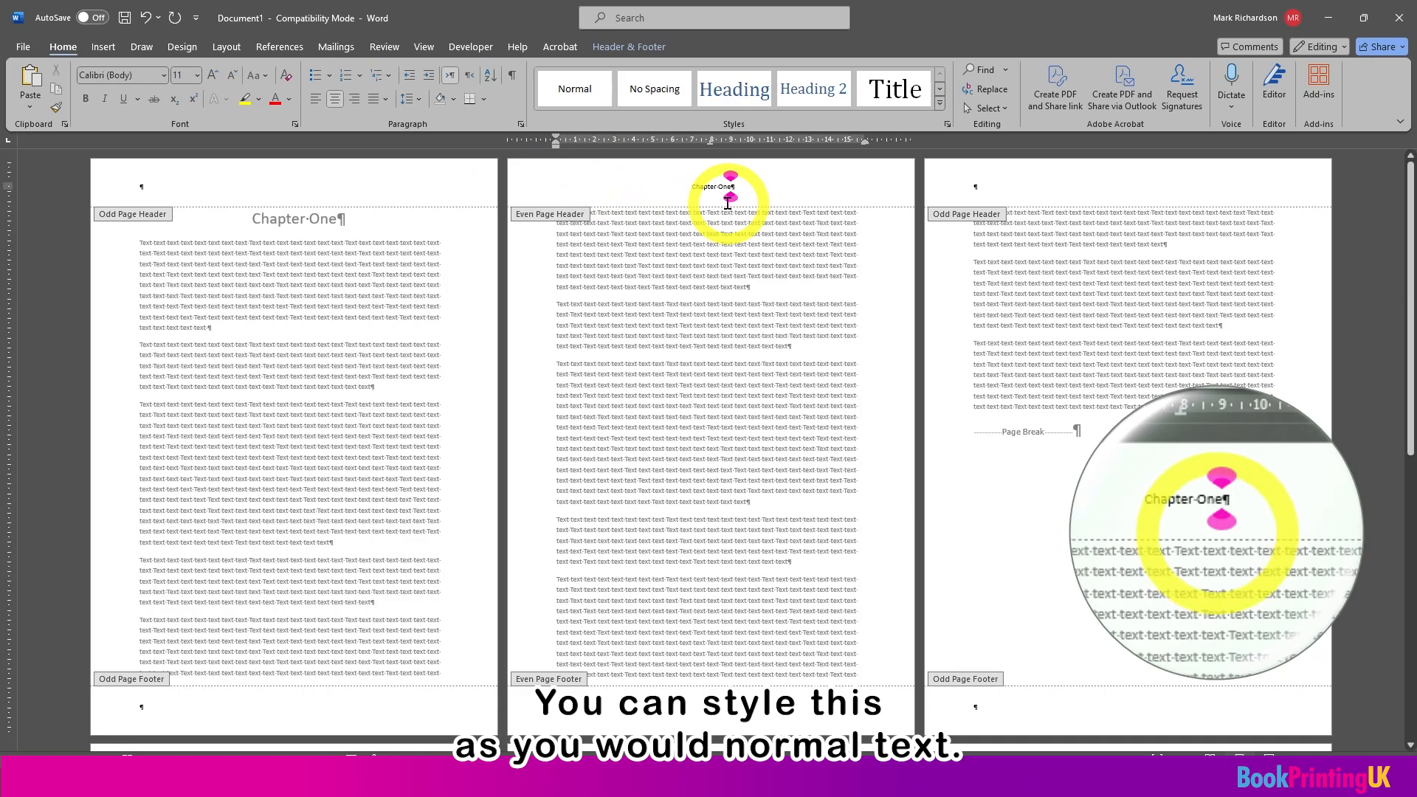
pyautogui.scroll(-3, 657, 376)
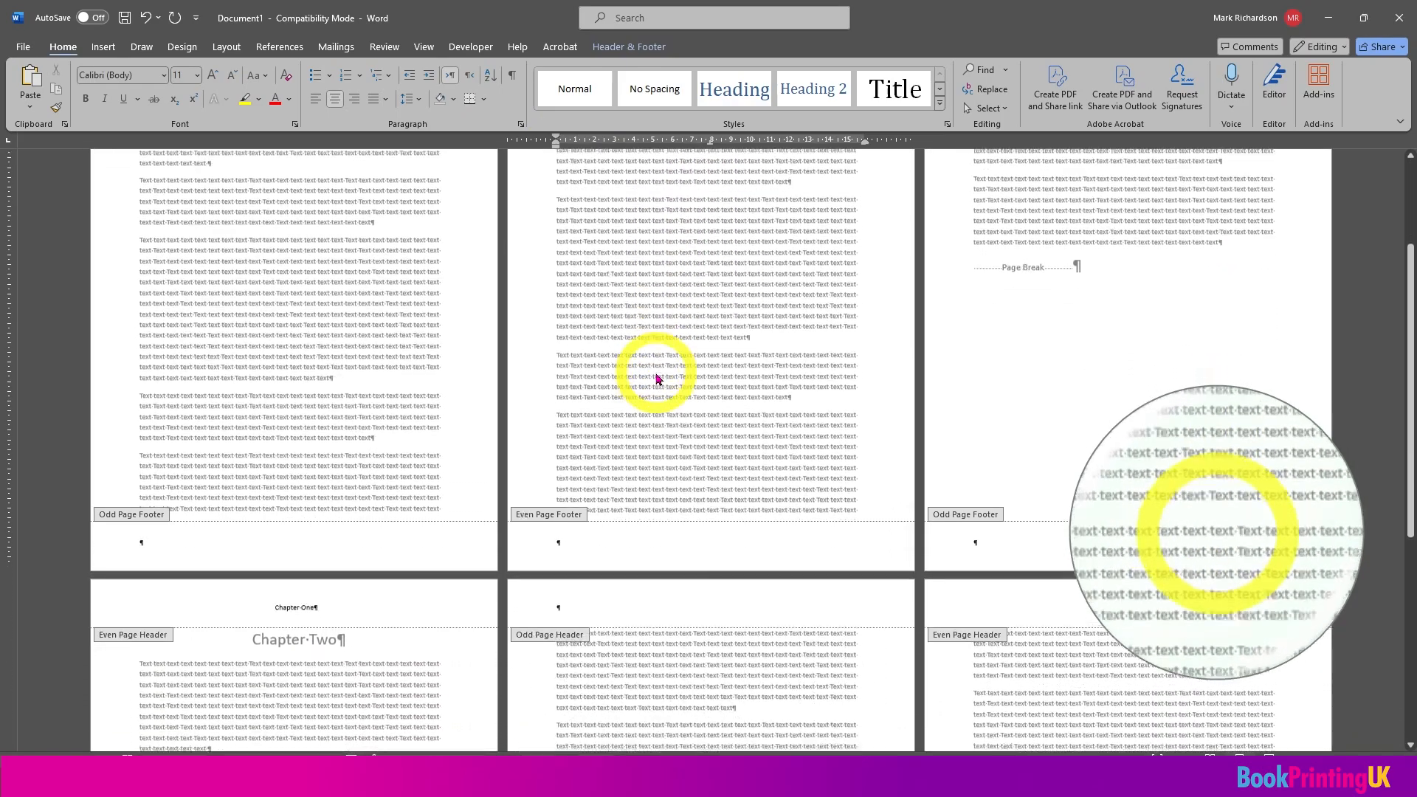
pyautogui.scroll(-6, 657, 378)
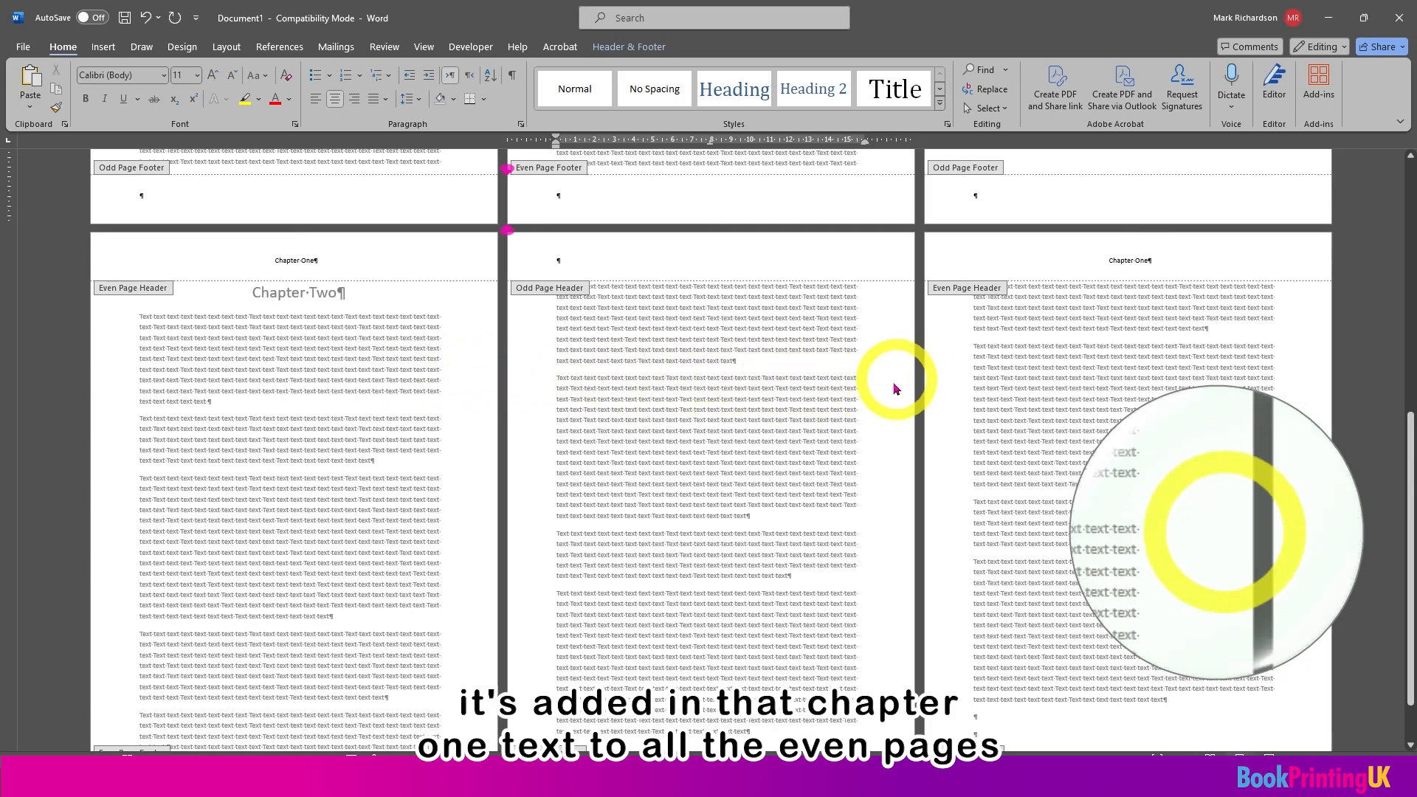
pyautogui.scroll(-1, 893, 388)
pyautogui.scroll(5, 890, 385)
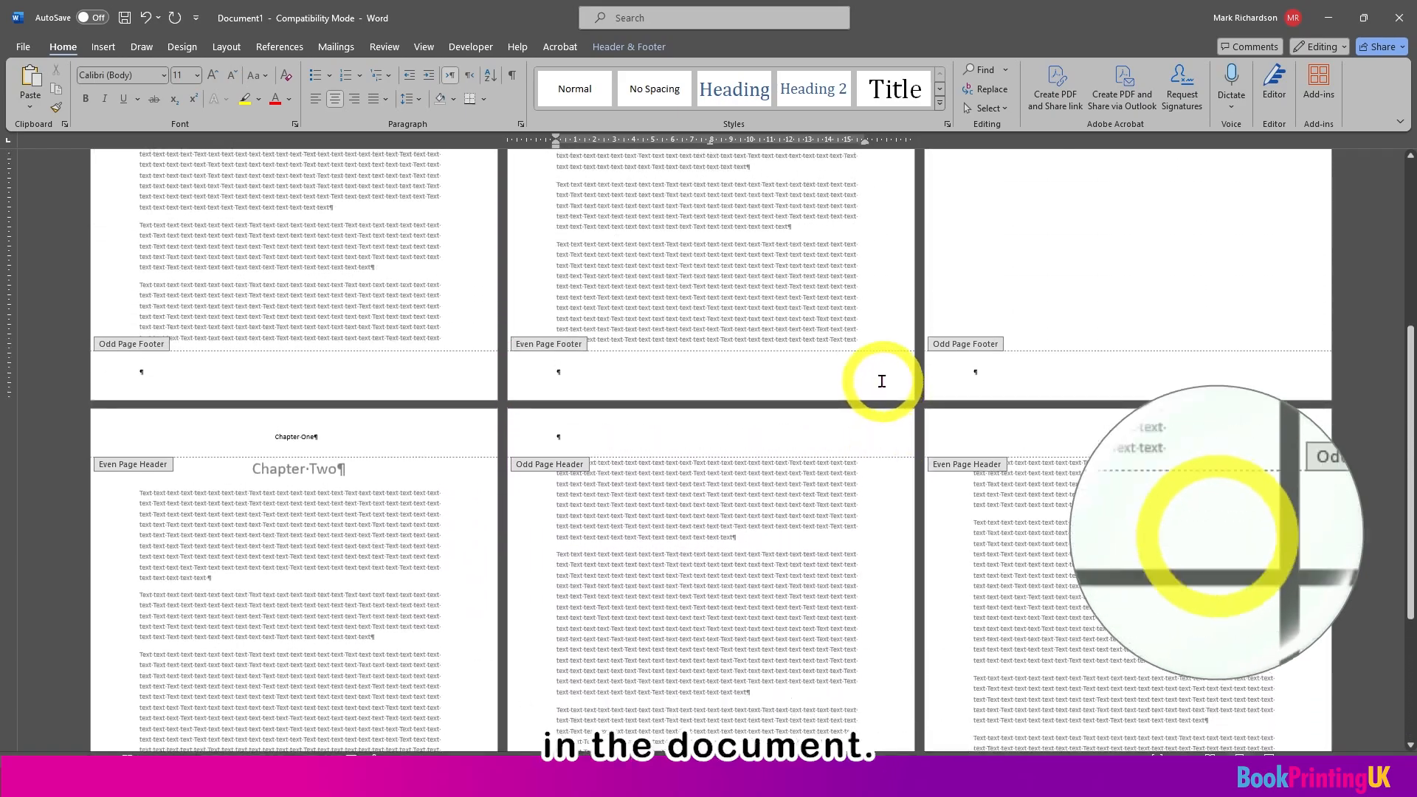
pyautogui.scroll(8, 879, 381)
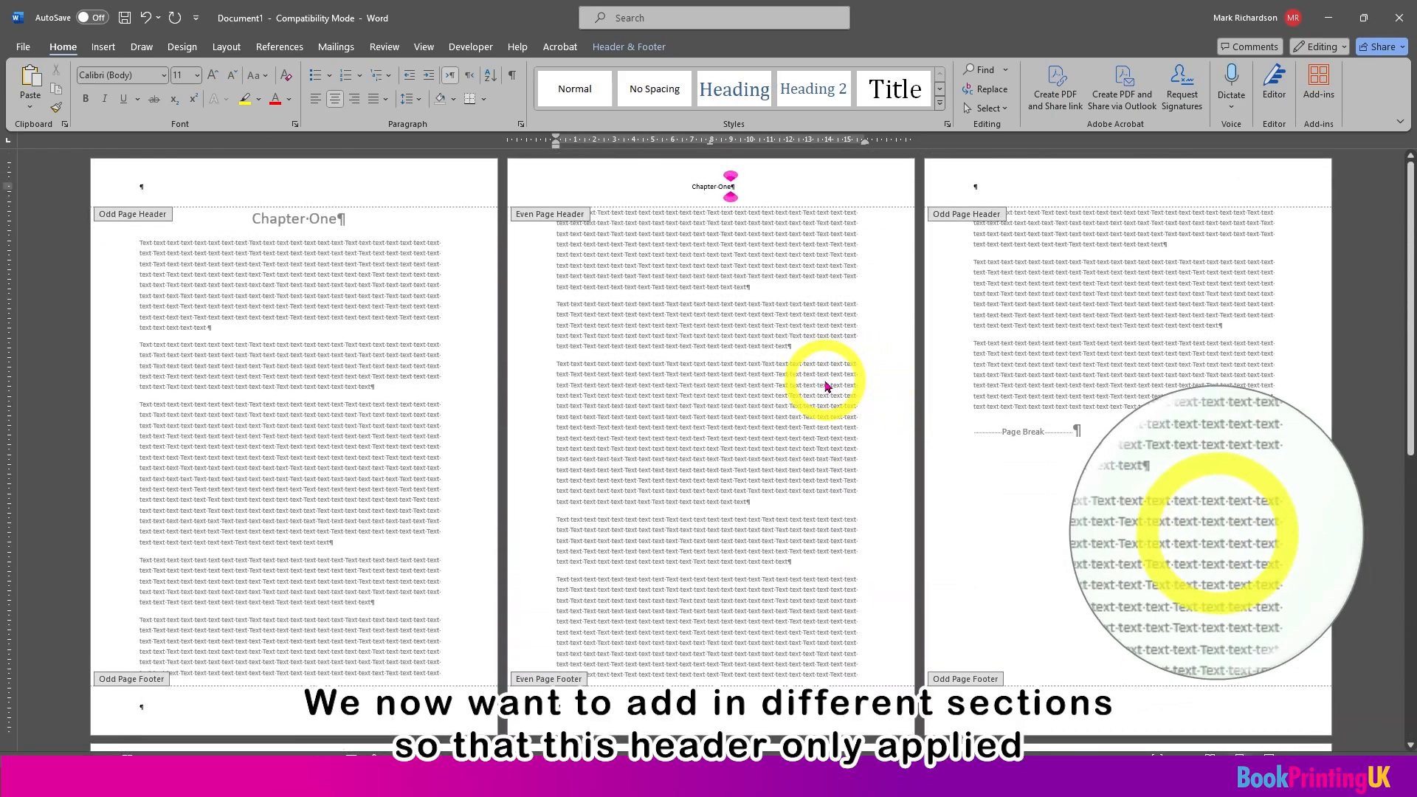
pyautogui.doubleClick(825, 387)
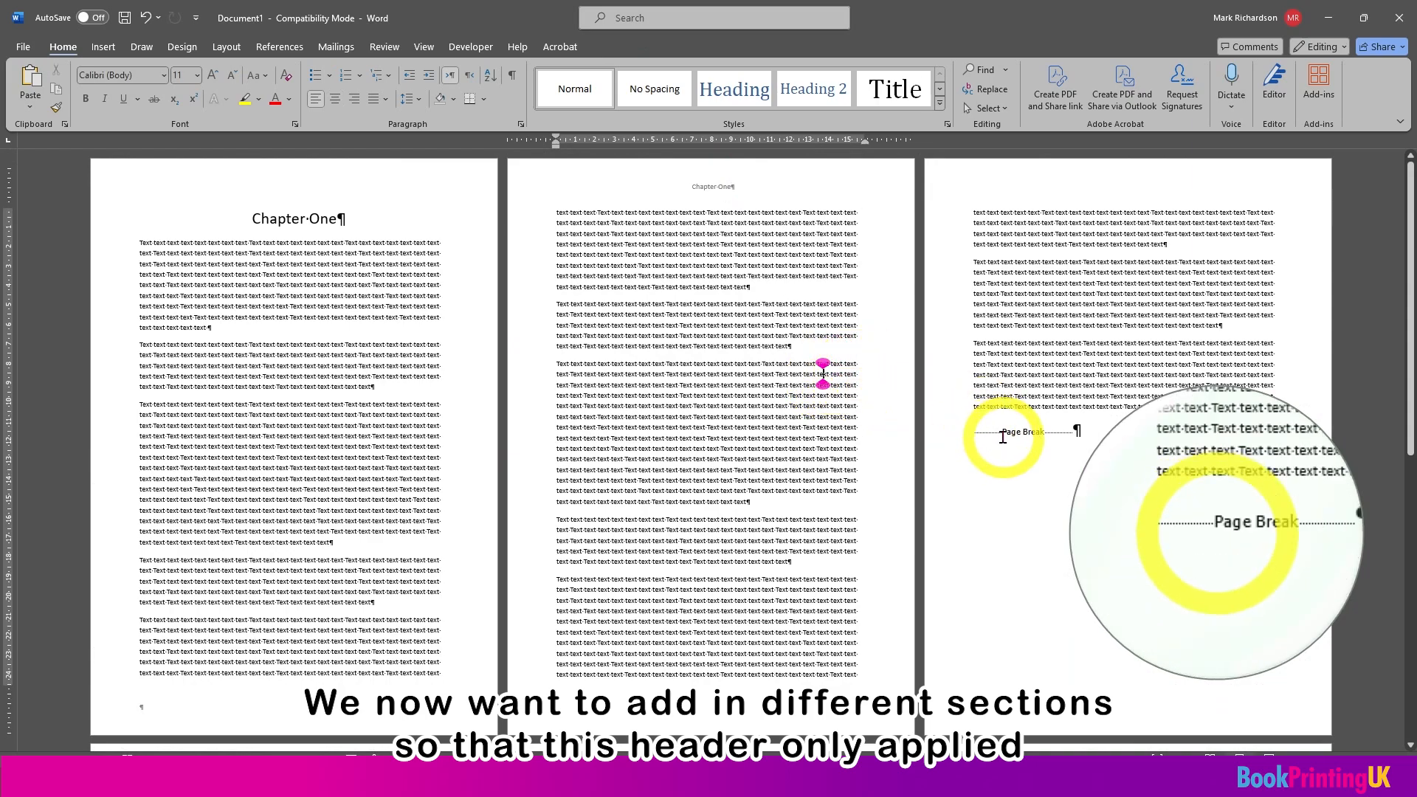
# Step: Delete the page break at the end of chapter one
pyautogui.scroll(-2, 1007, 414)
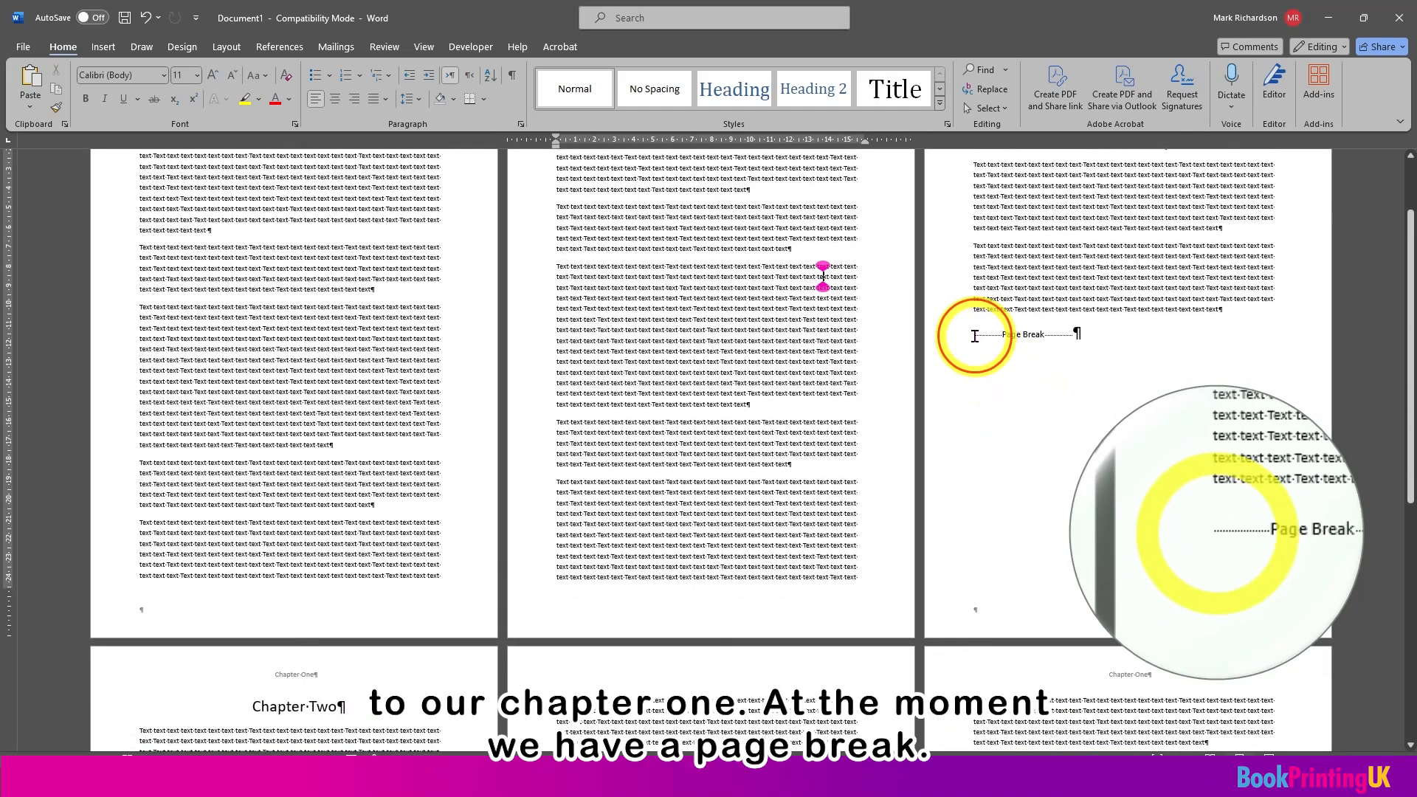
pyautogui.click(974, 336)
pyautogui.press('Delete')
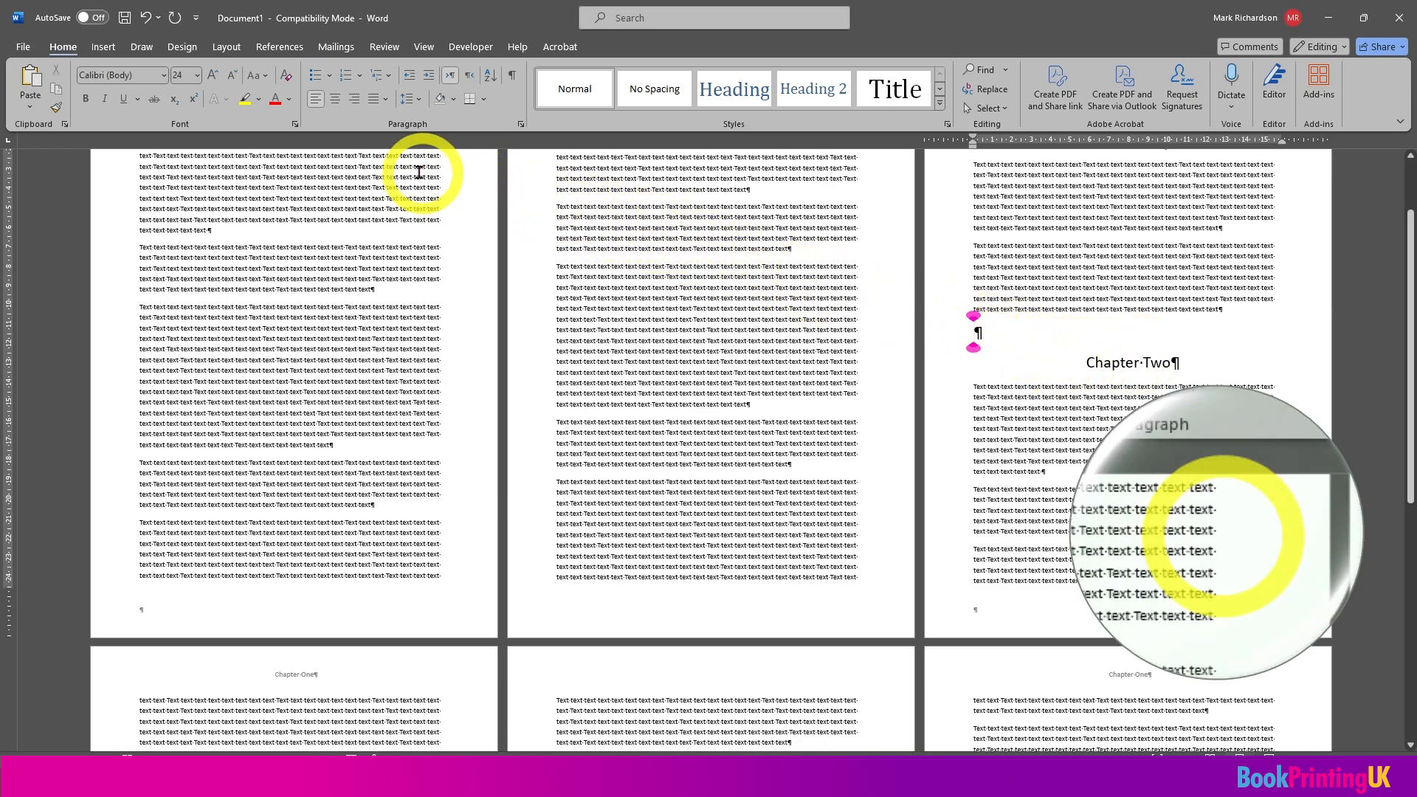
# Step: Insert a Next Page section break before the Chapter Two heading and remove the extra empty paragraph above that heading
pyautogui.click(222, 47)
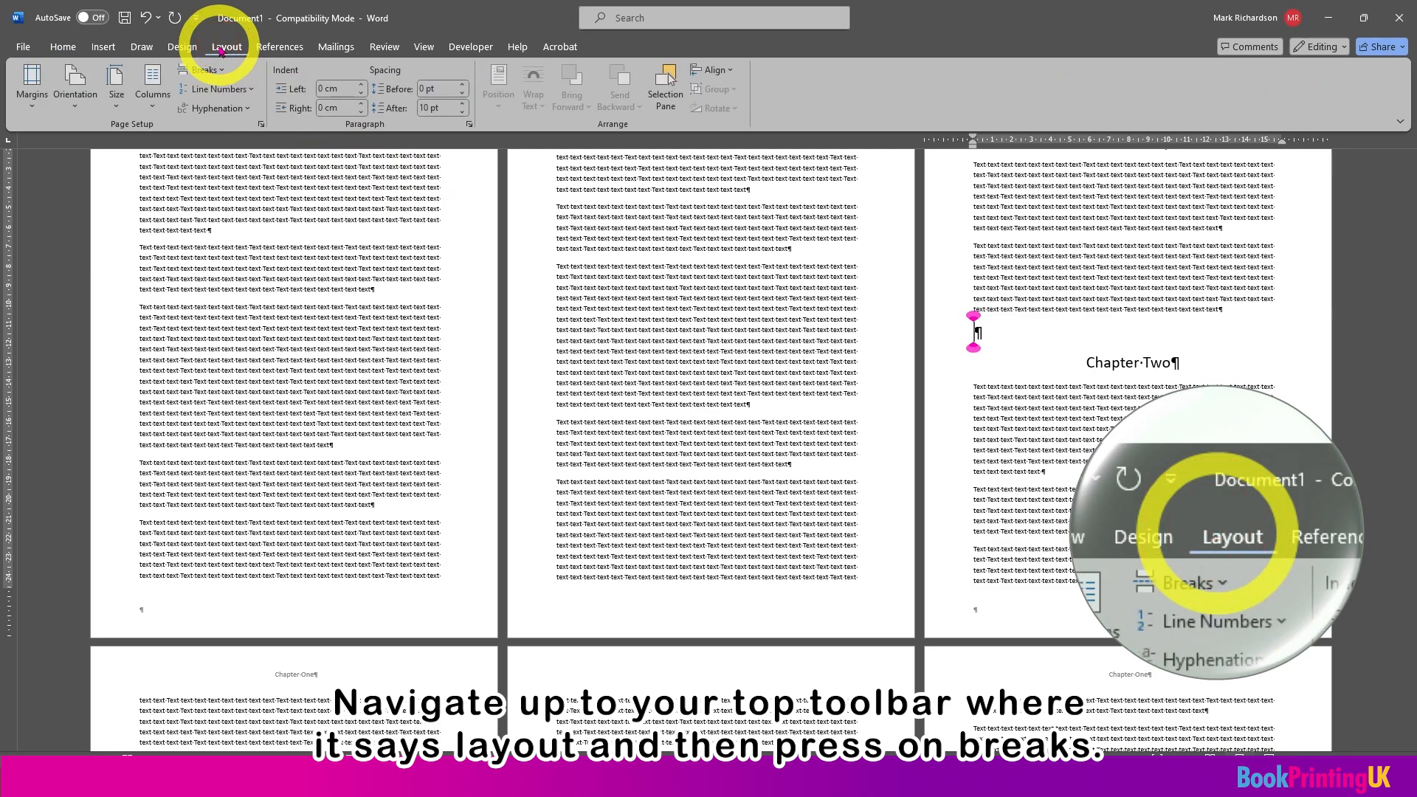
pyautogui.click(216, 70)
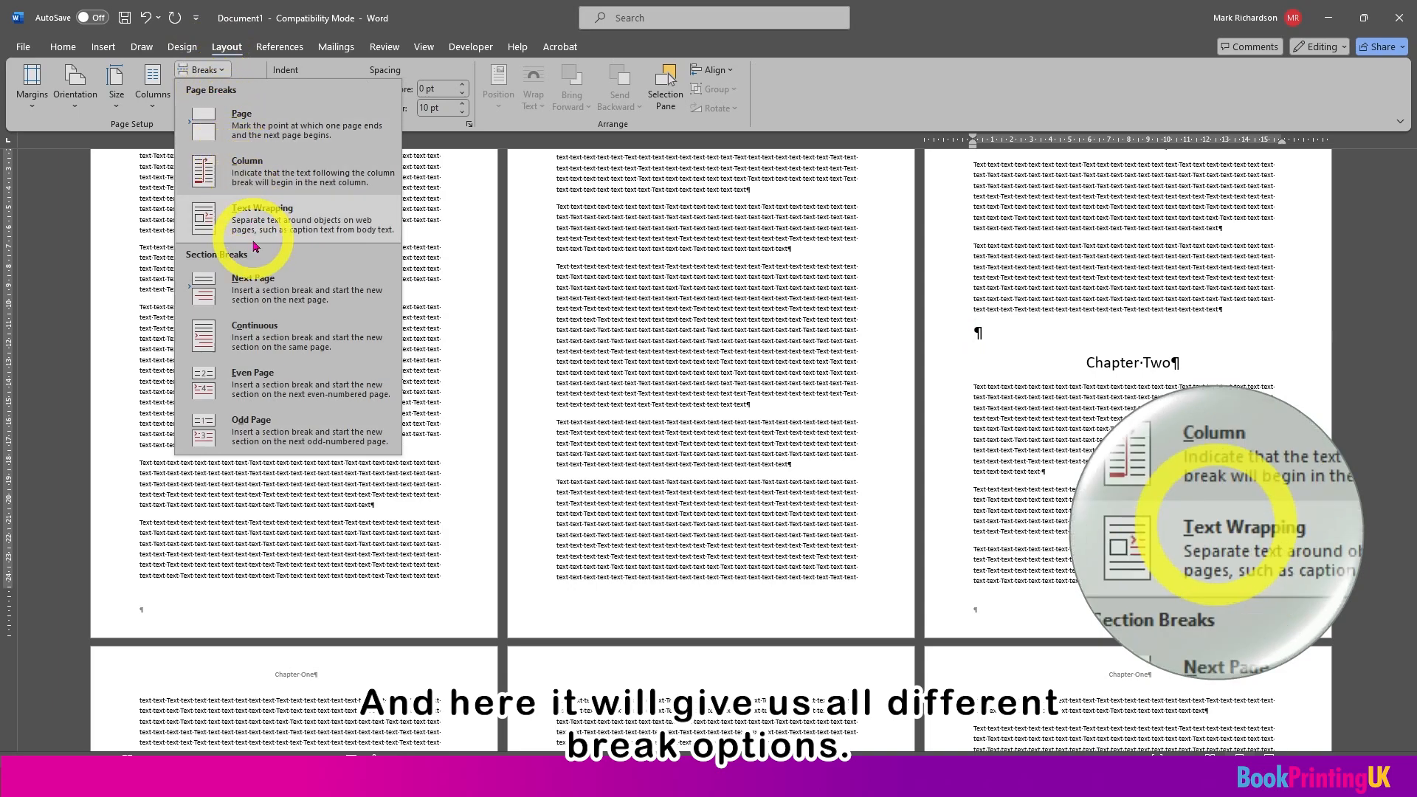
pyautogui.click(303, 308)
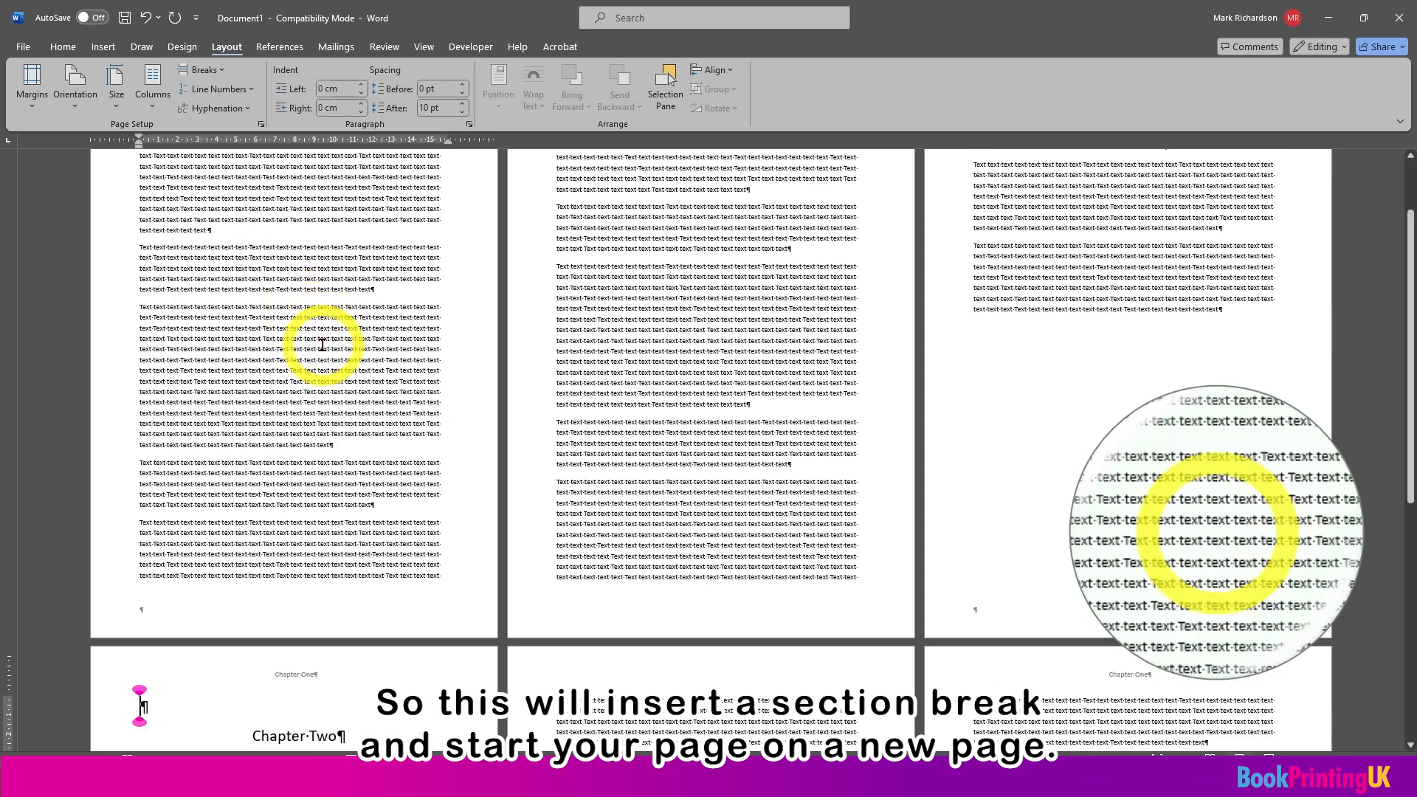
pyautogui.scroll(-3, 322, 345)
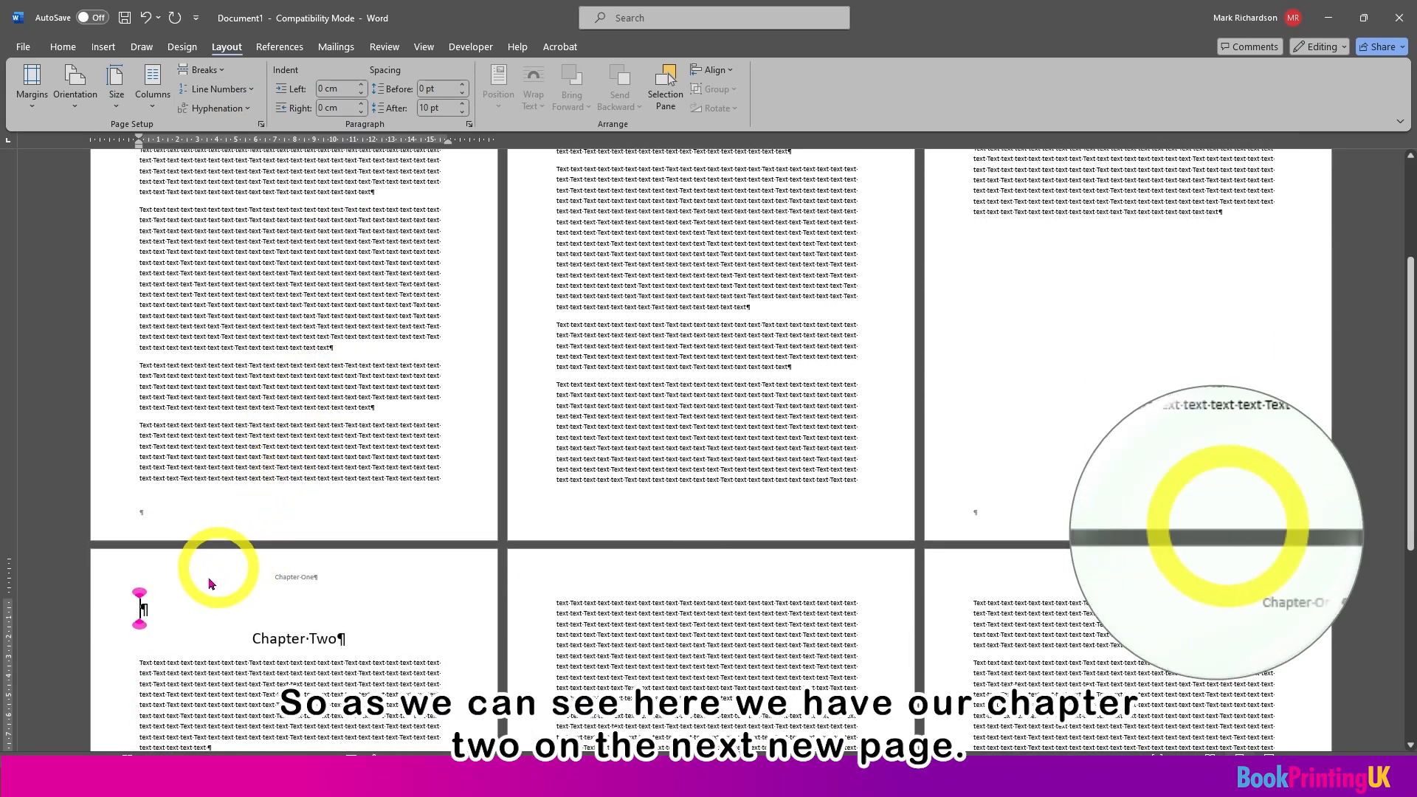
pyautogui.press('Delete')
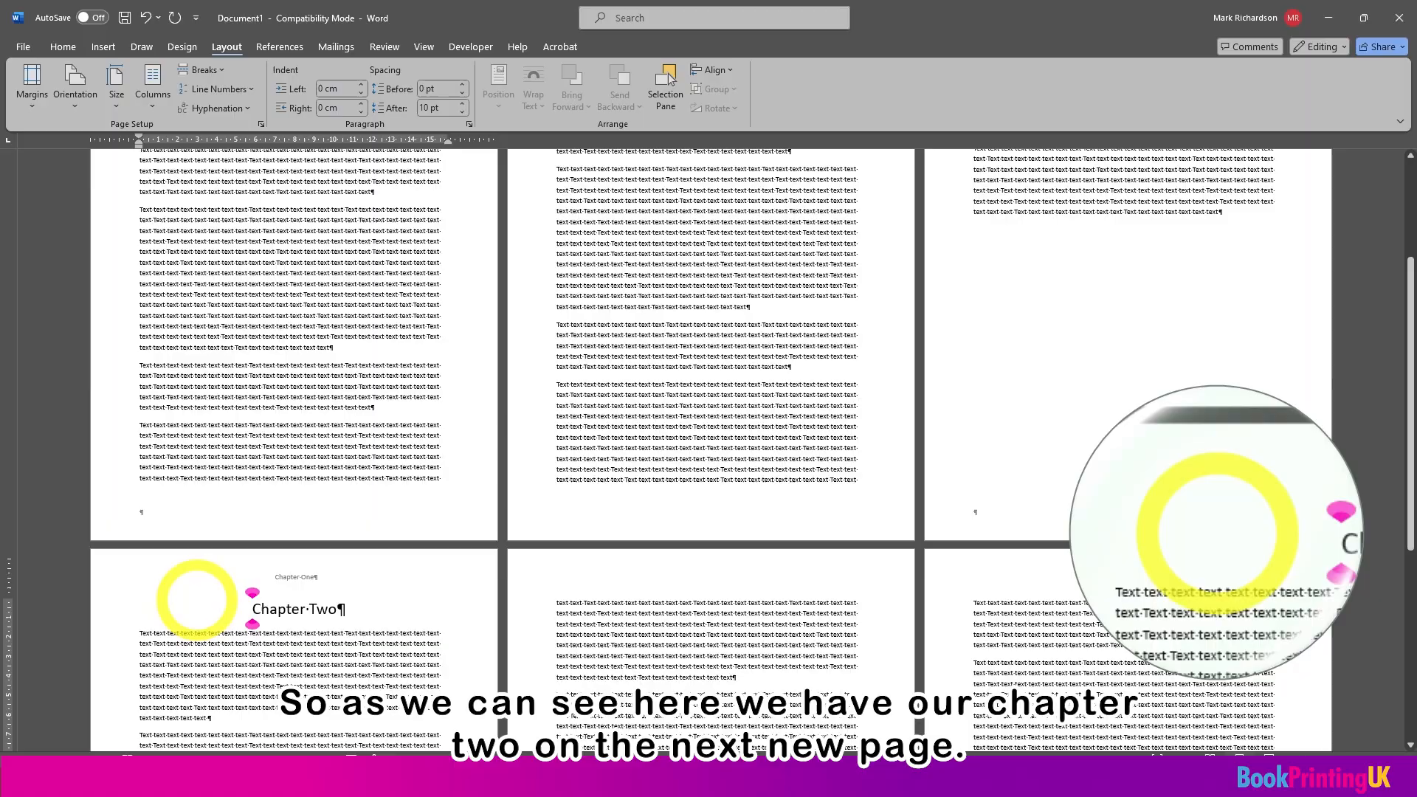
# Step: Open the even page header above the Chapter Two heading and unlink it from the previous section
pyautogui.scroll(-3, 302, 583)
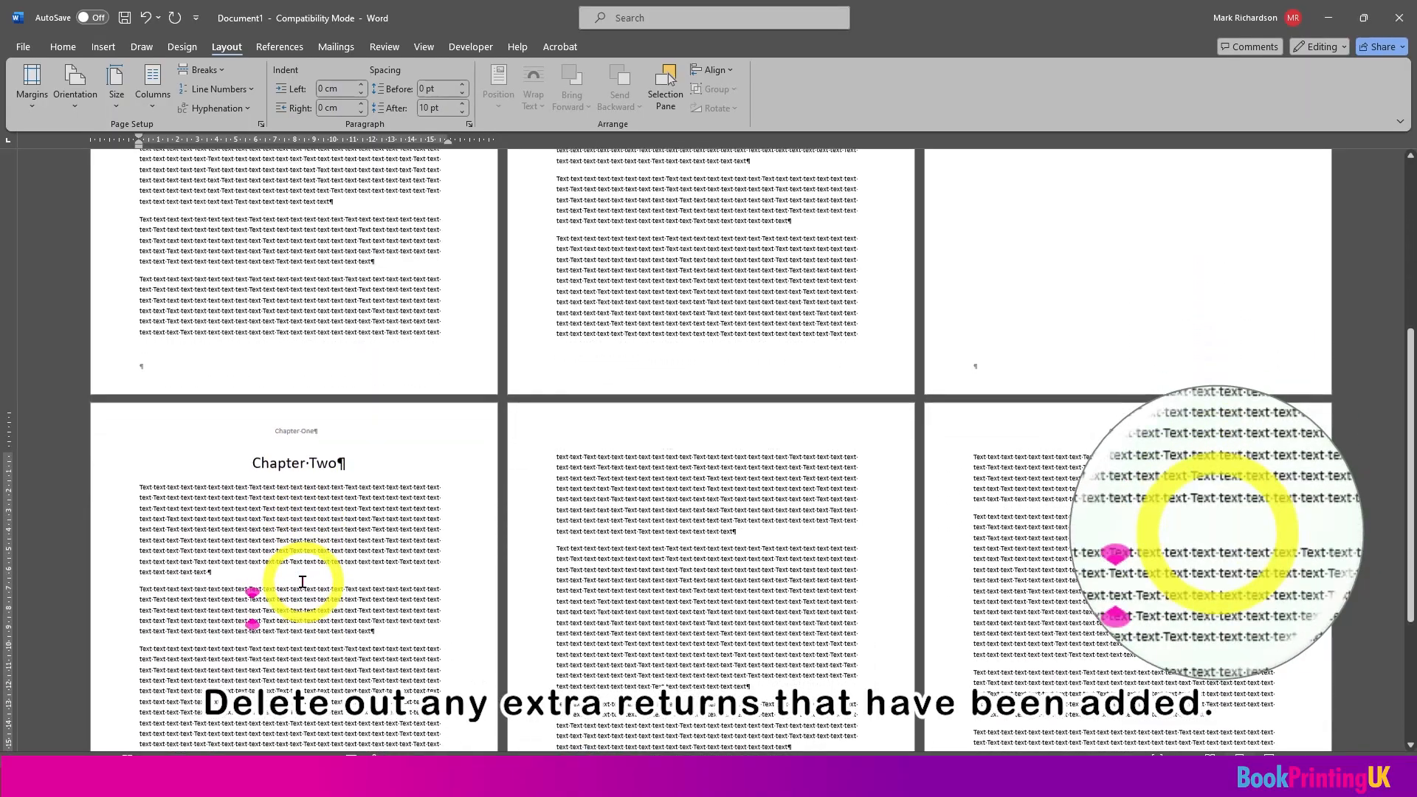
pyautogui.scroll(-2, 303, 583)
pyautogui.scroll(5, 303, 583)
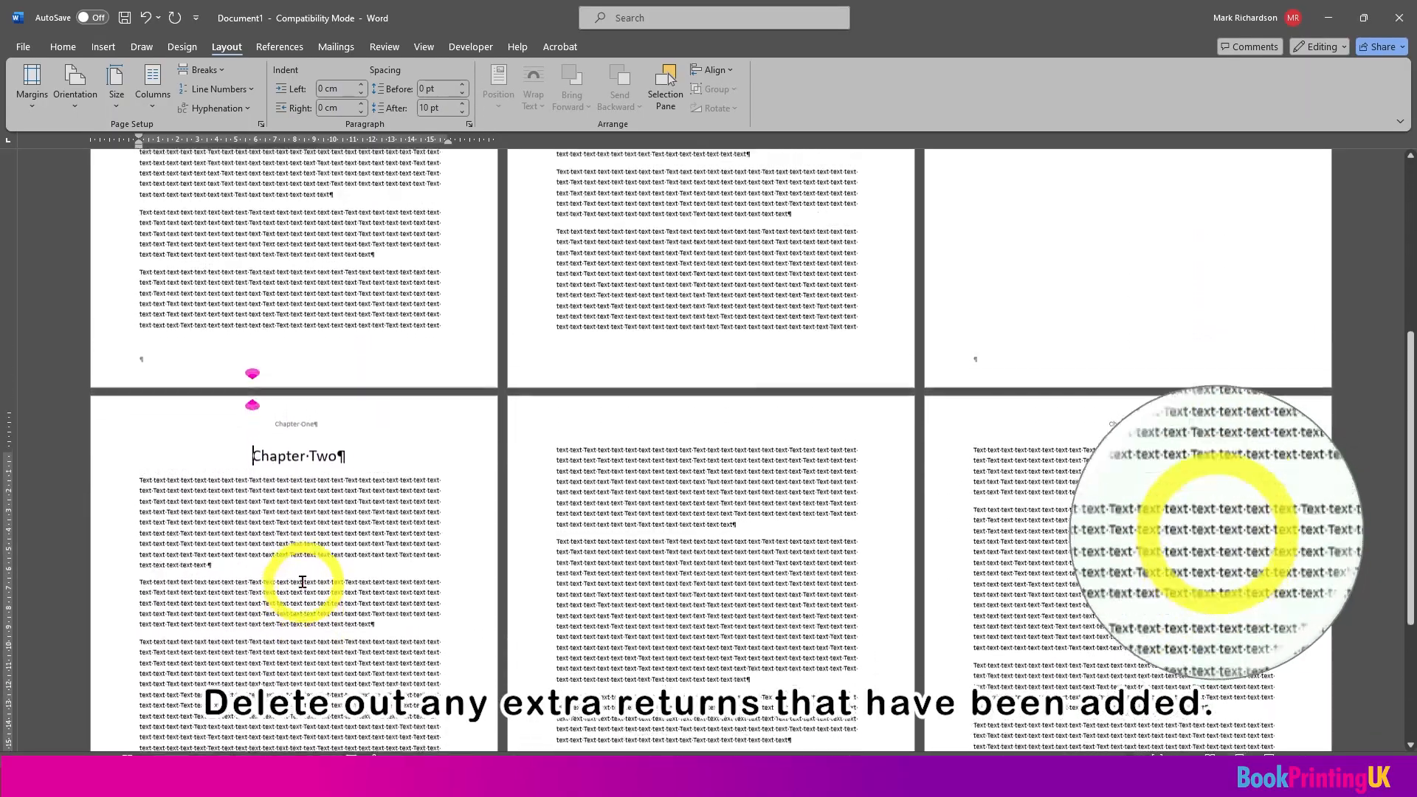
pyautogui.scroll(2, 305, 588)
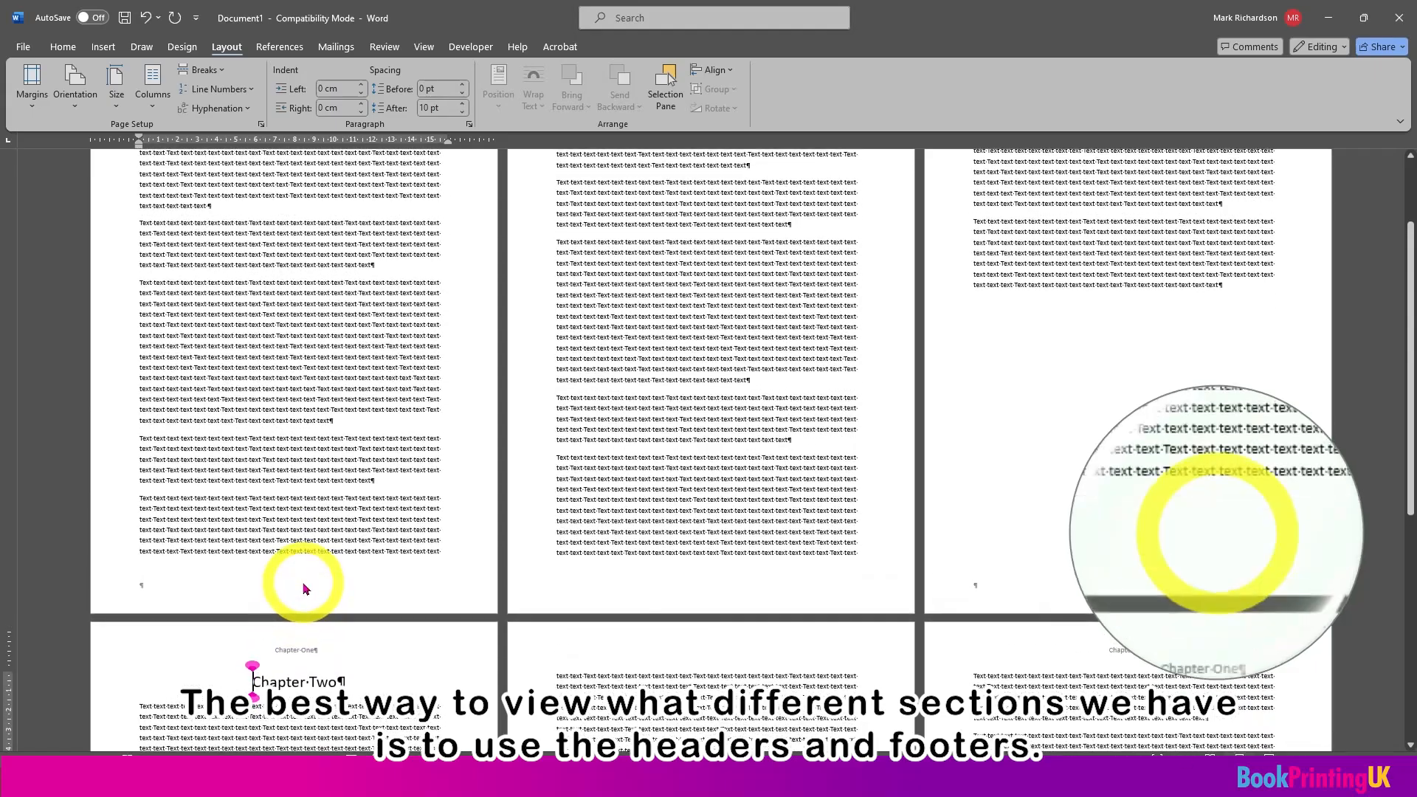
pyautogui.scroll(-3, 305, 589)
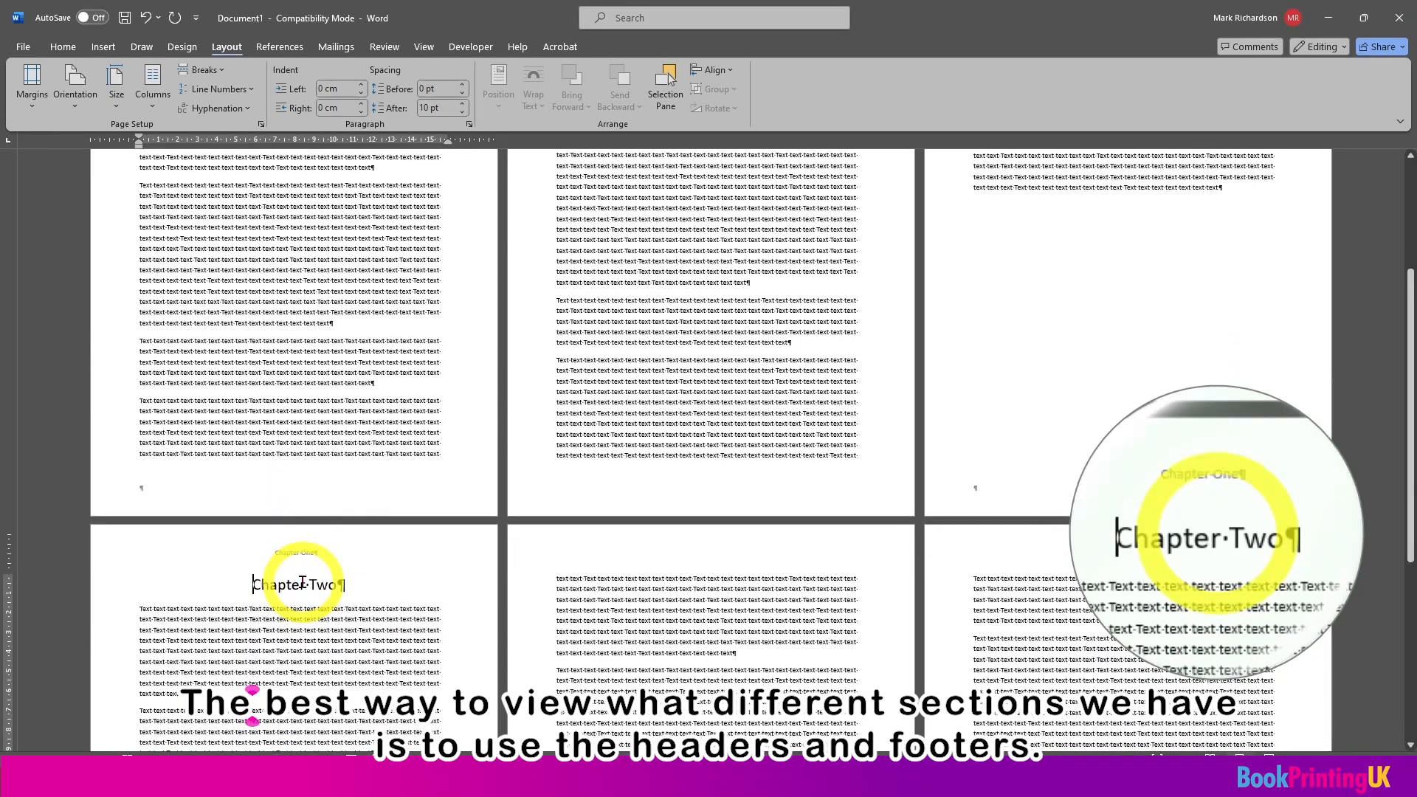
pyautogui.doubleClick(300, 560)
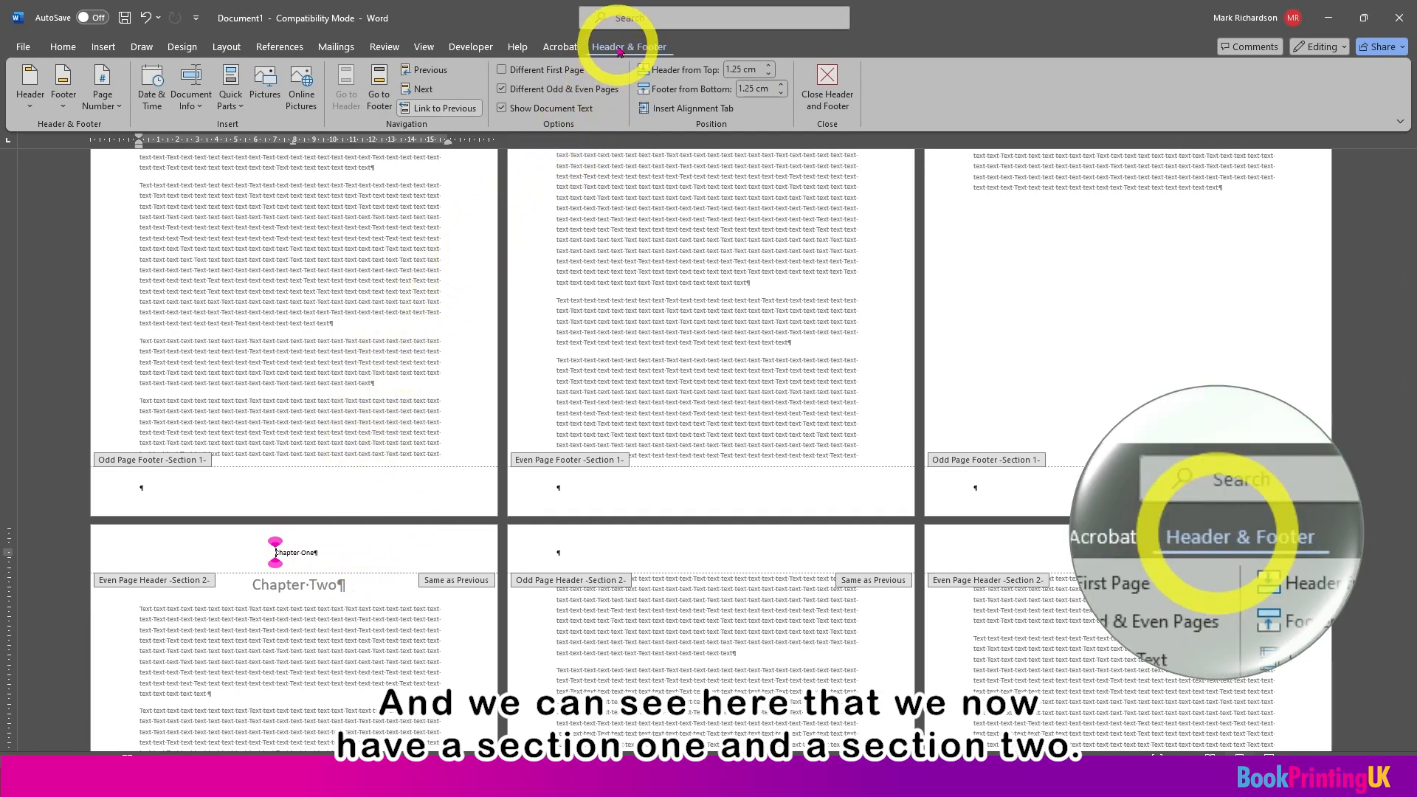
pyautogui.click(433, 113)
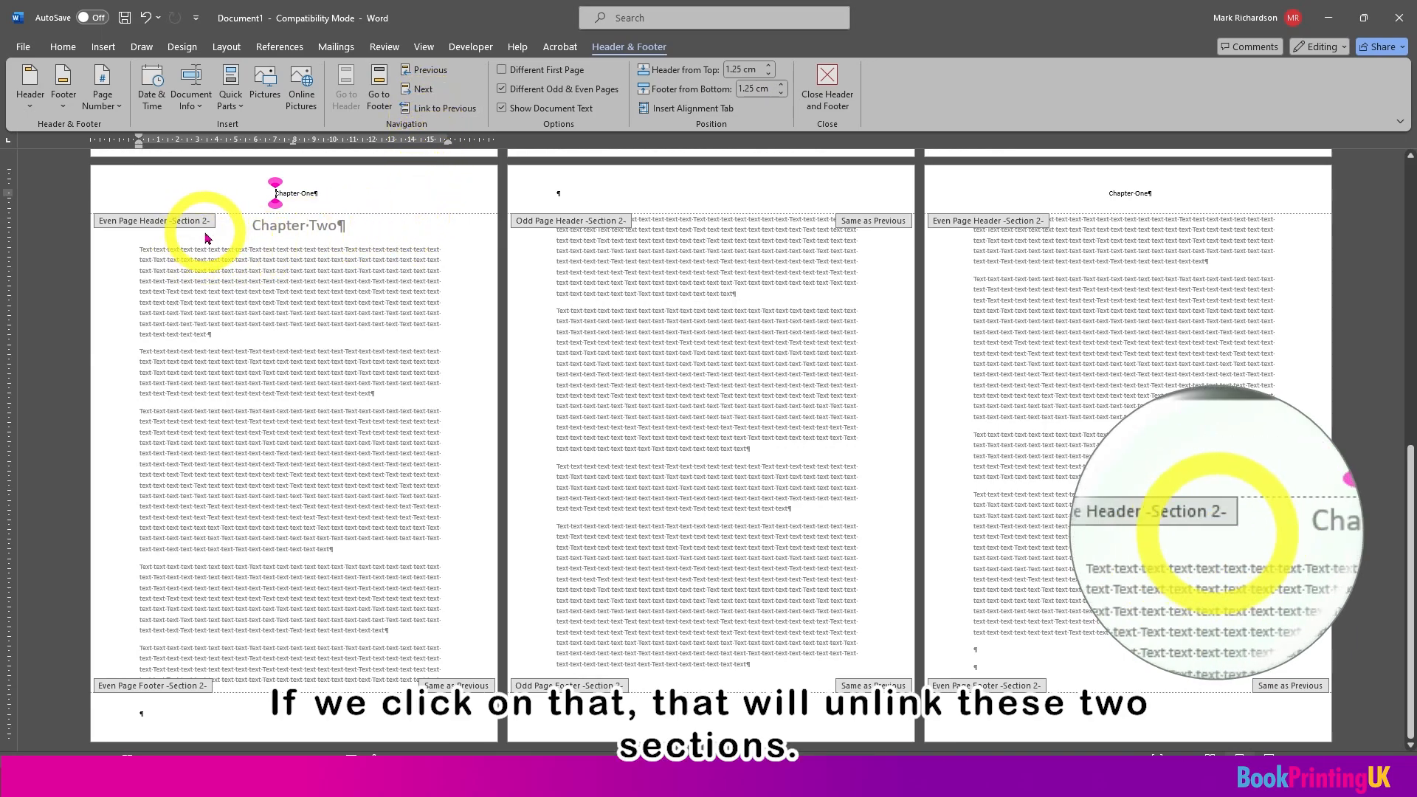
# Step: Delete the "Chapter One" text from the section 2 even page header and check section 1's even page header
pyautogui.scroll(3, 203, 243)
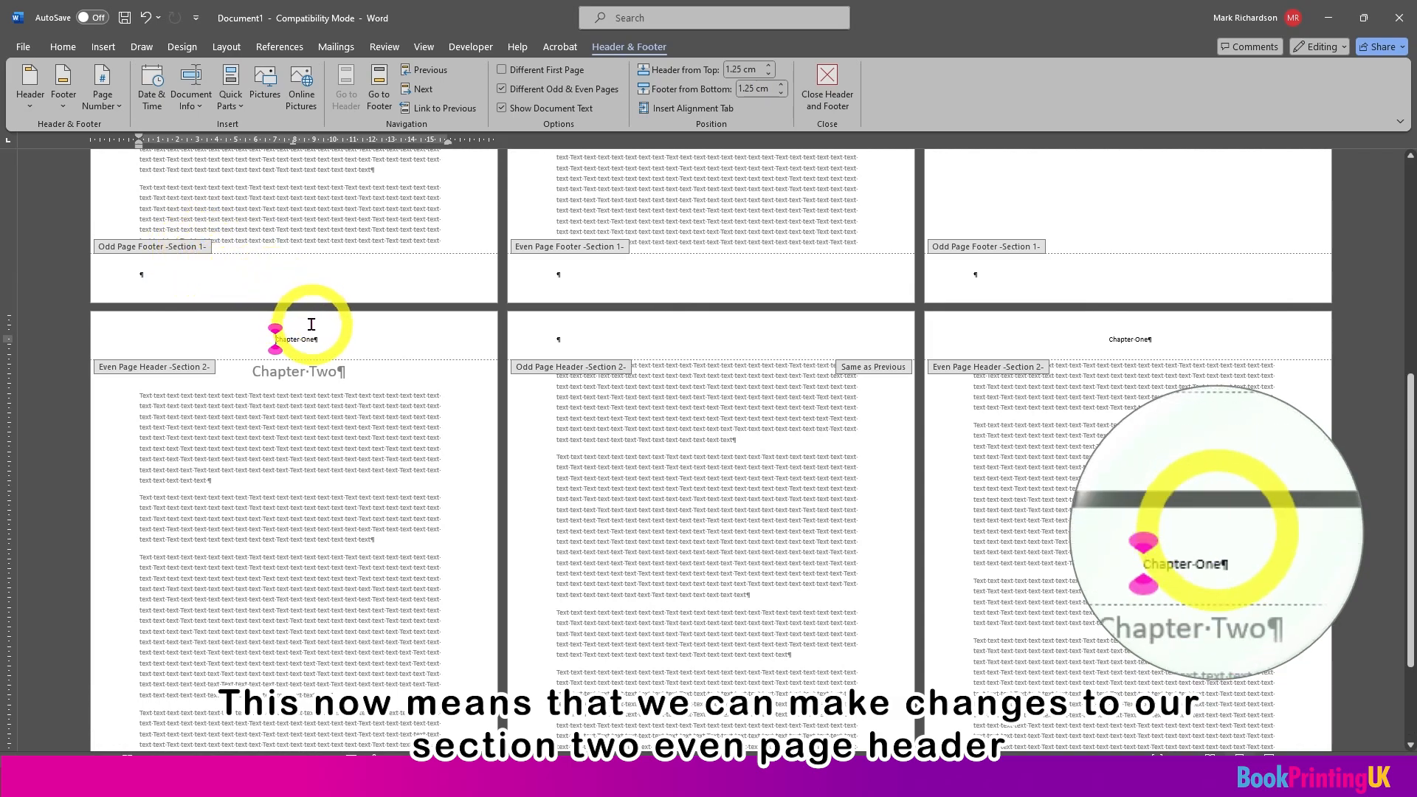
pyautogui.tripleClick(285, 343)
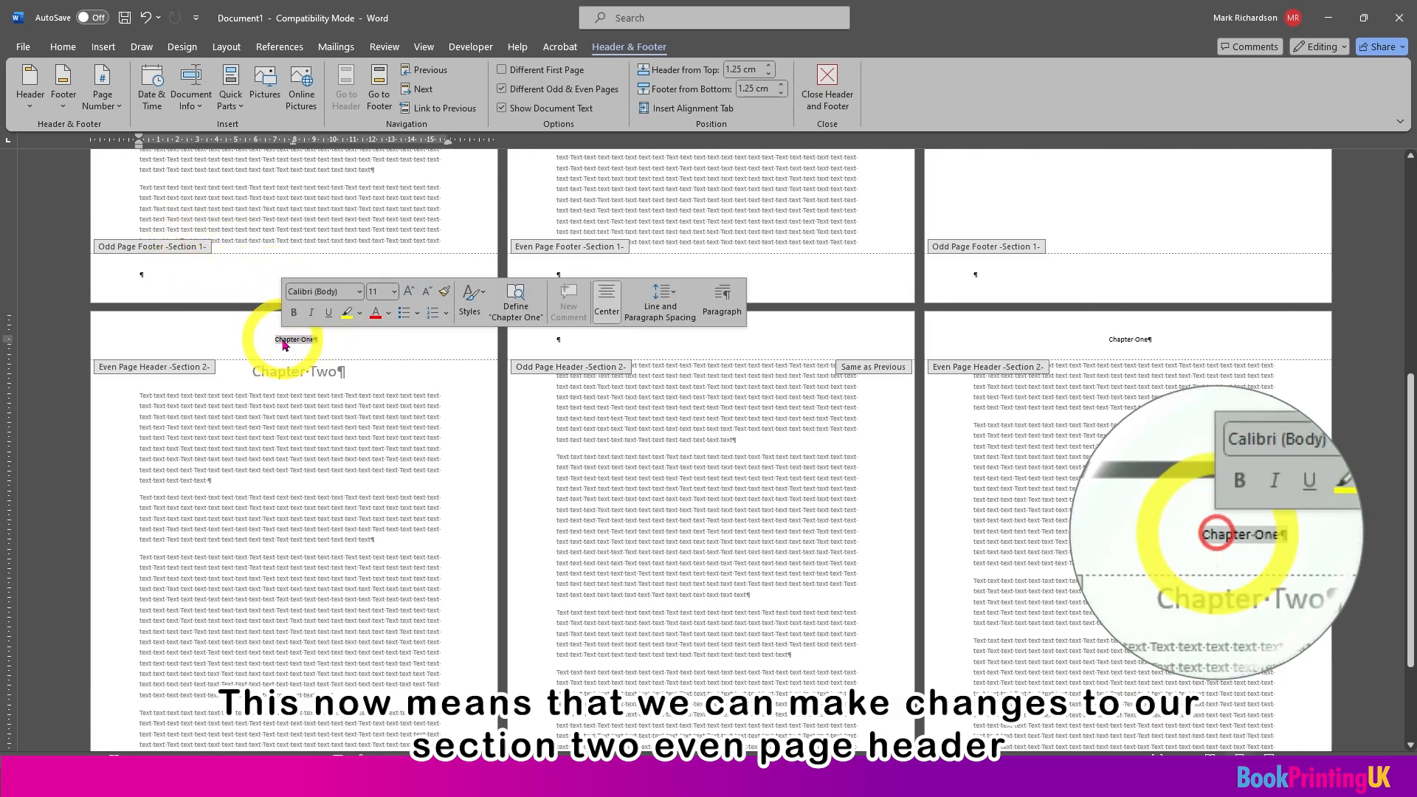
pyautogui.press('Delete')
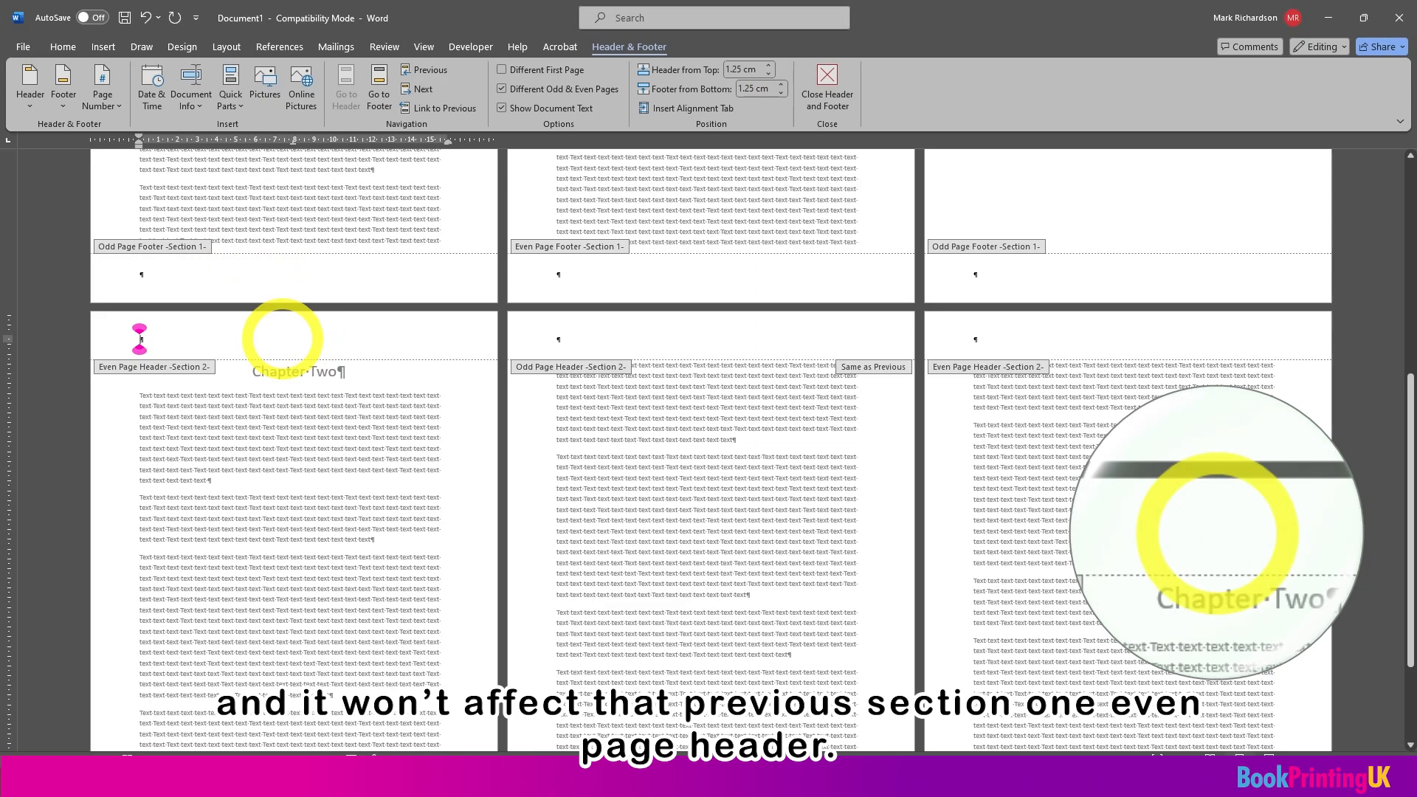
pyautogui.scroll(6, 283, 339)
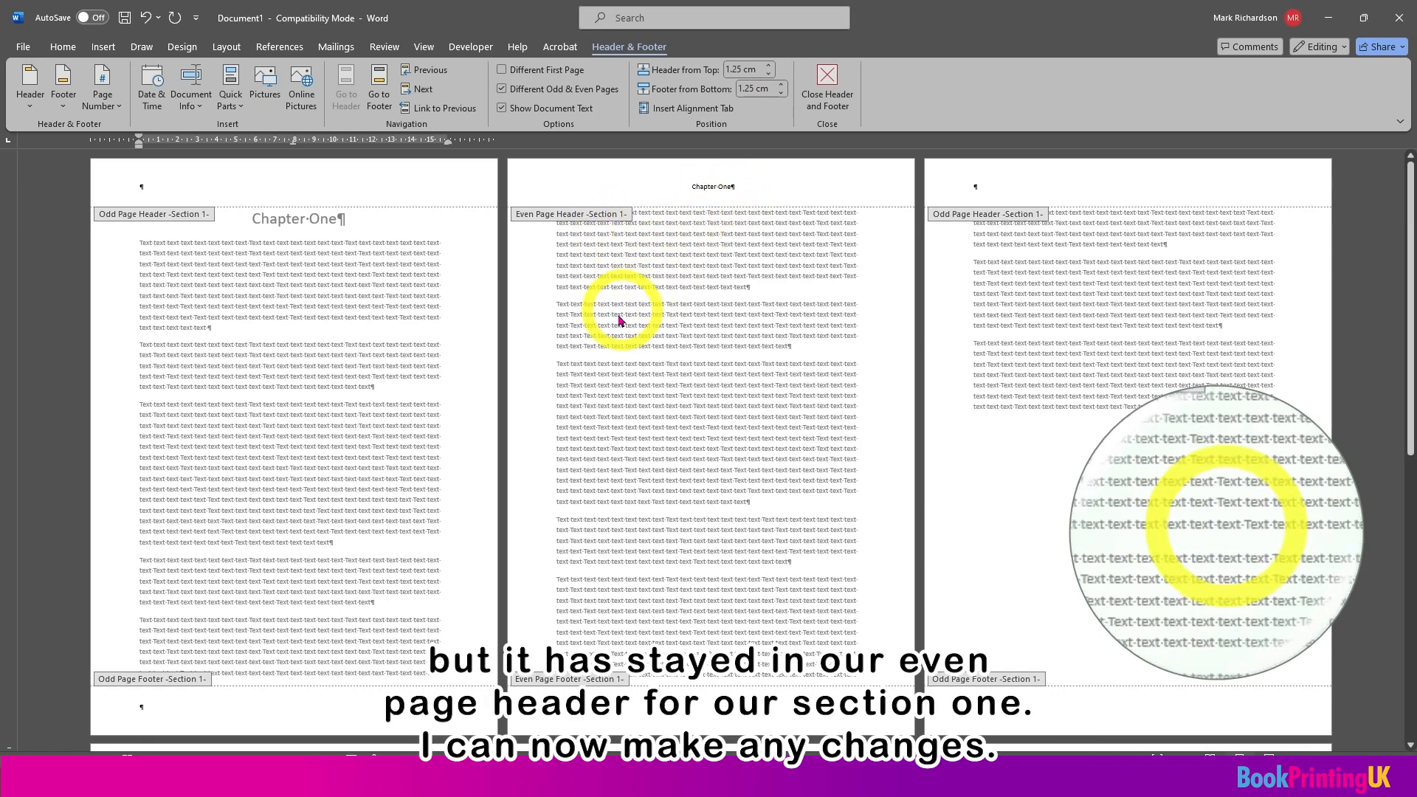
# Step: Enter "Chapter Two" in the section 2 even page header and centre it
pyautogui.scroll(-5, 617, 307)
pyautogui.scroll(-4, 538, 393)
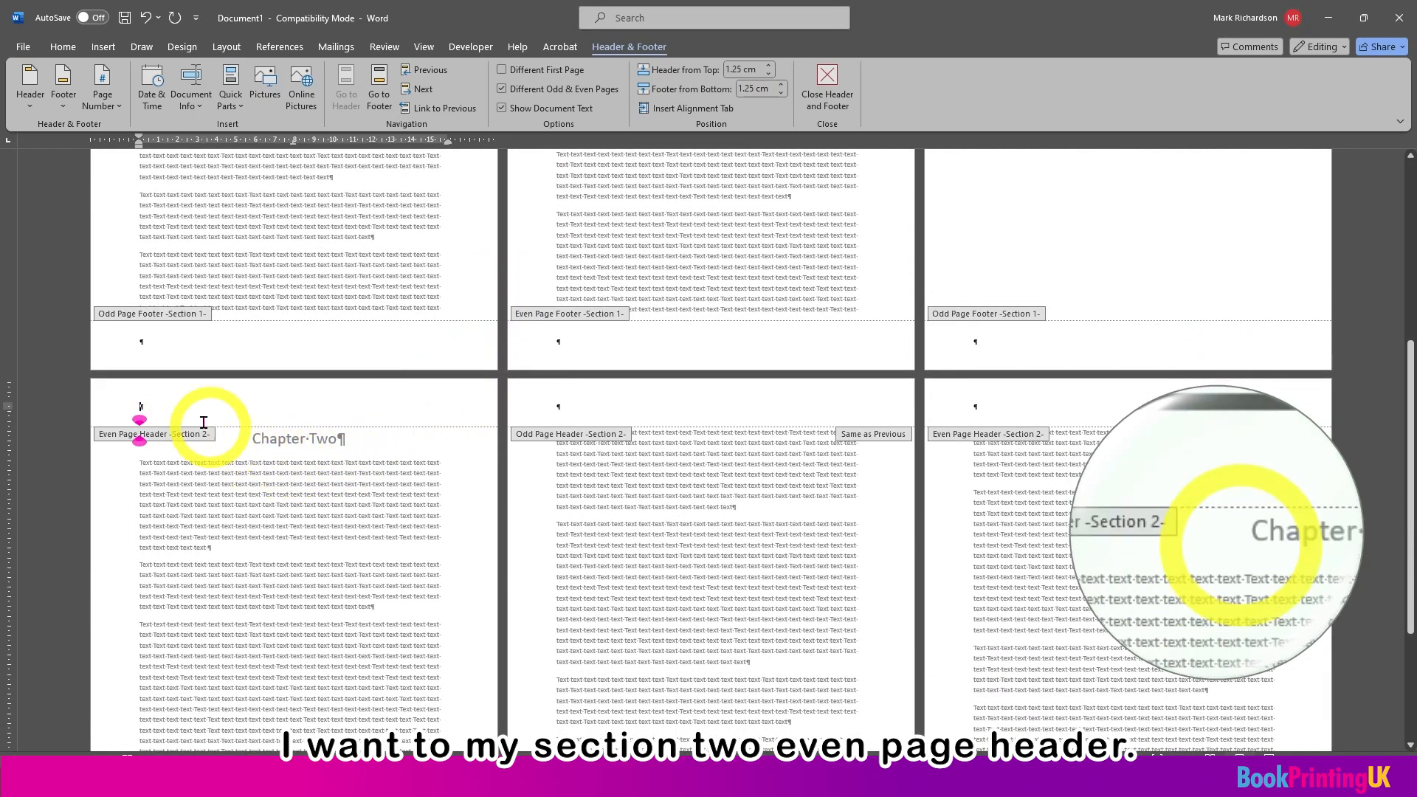
pyautogui.click(185, 408)
pyautogui.write('Chapter·Two¶')
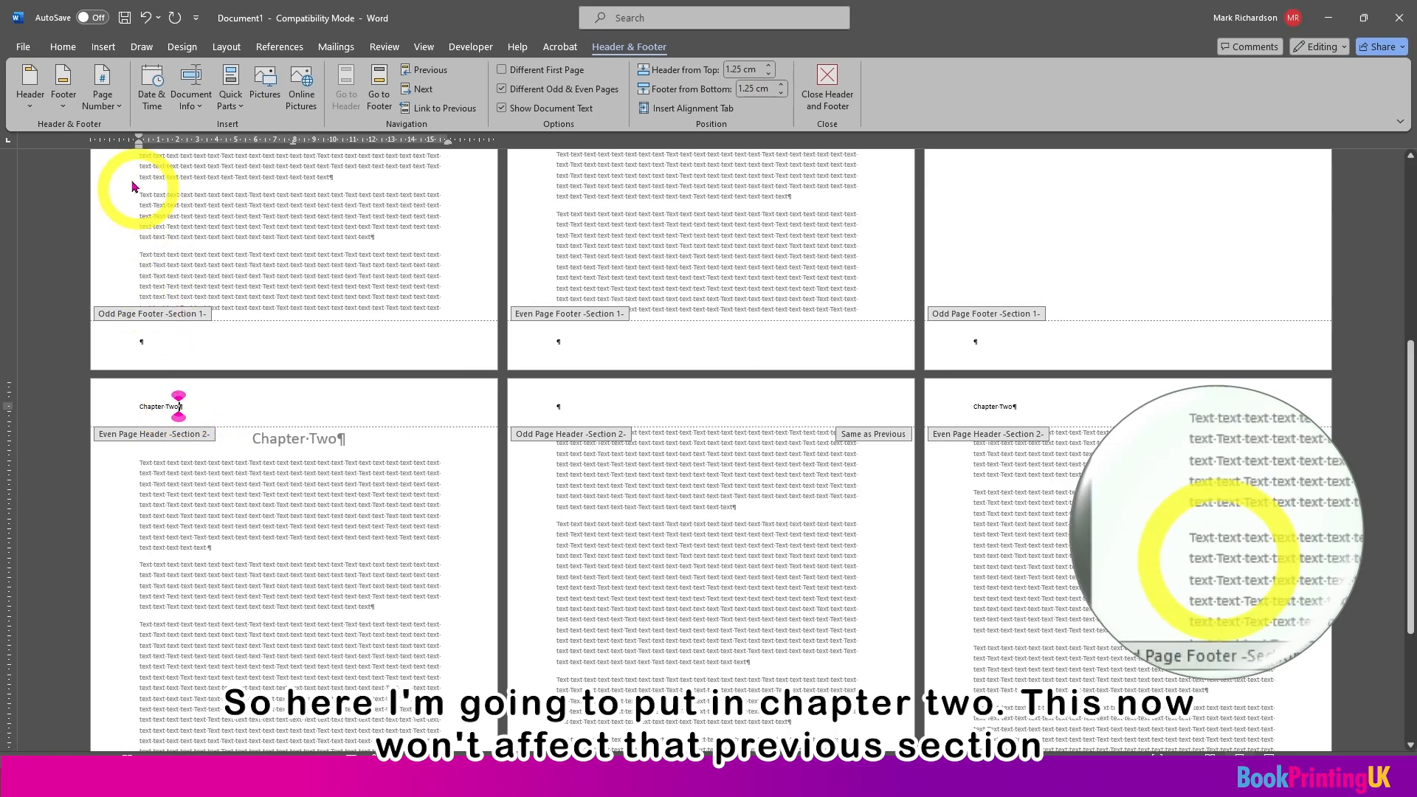
pyautogui.click(62, 46)
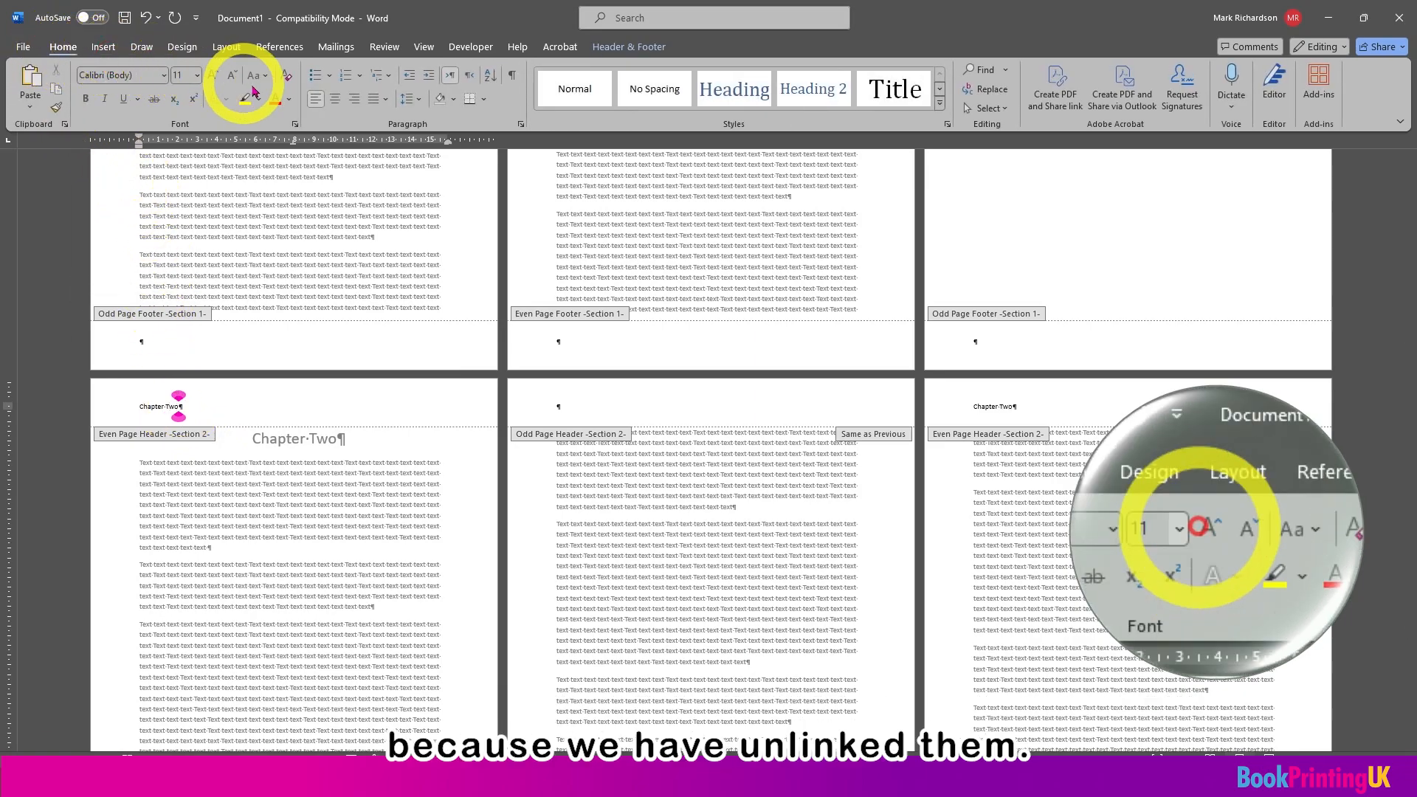
pyautogui.click(335, 98)
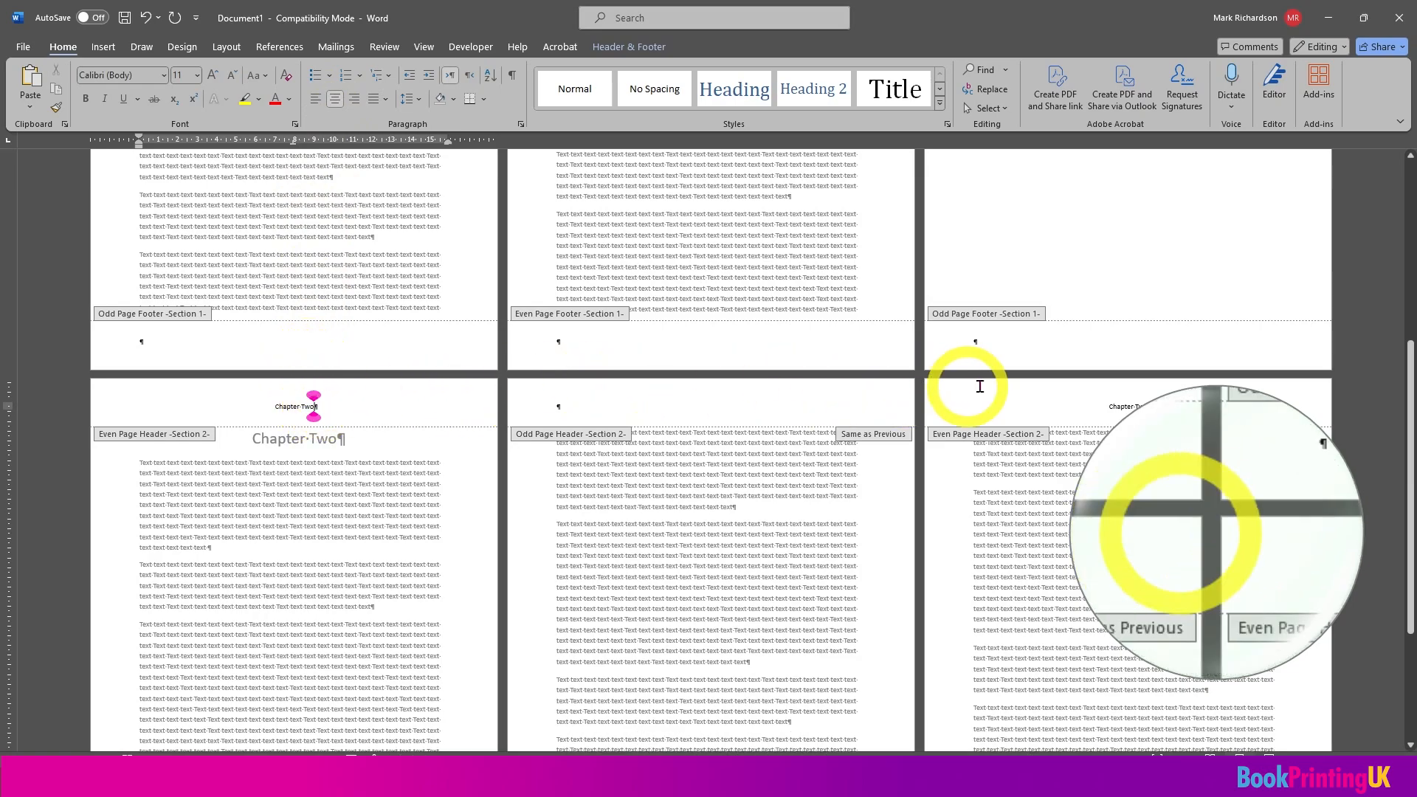
pyautogui.scroll(-2, 1052, 393)
pyautogui.scroll(6, 1052, 393)
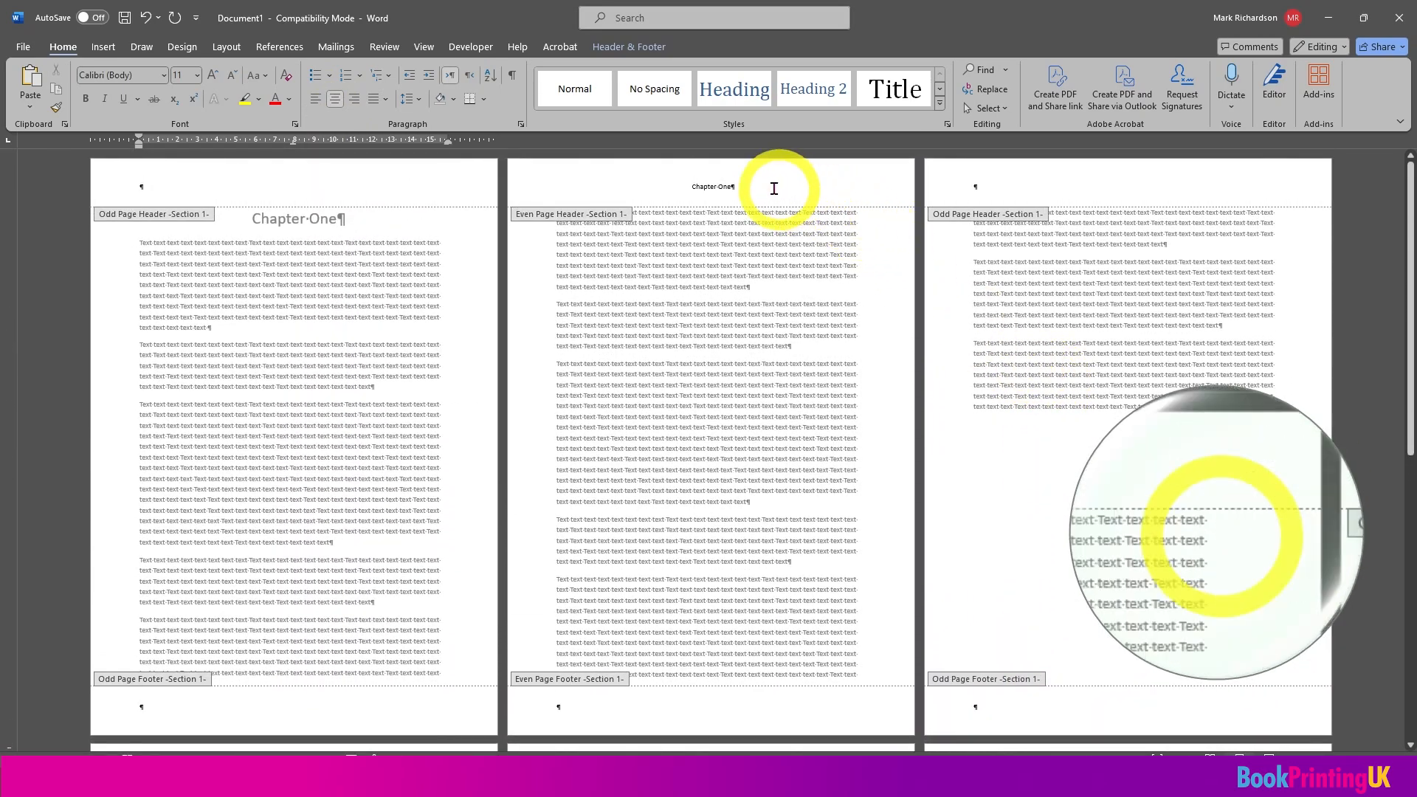
# Step: Check the even page headers of sections 1 and 2, and return to editing the body text
pyautogui.scroll(-2, 770, 472)
pyautogui.scroll(-6, 770, 472)
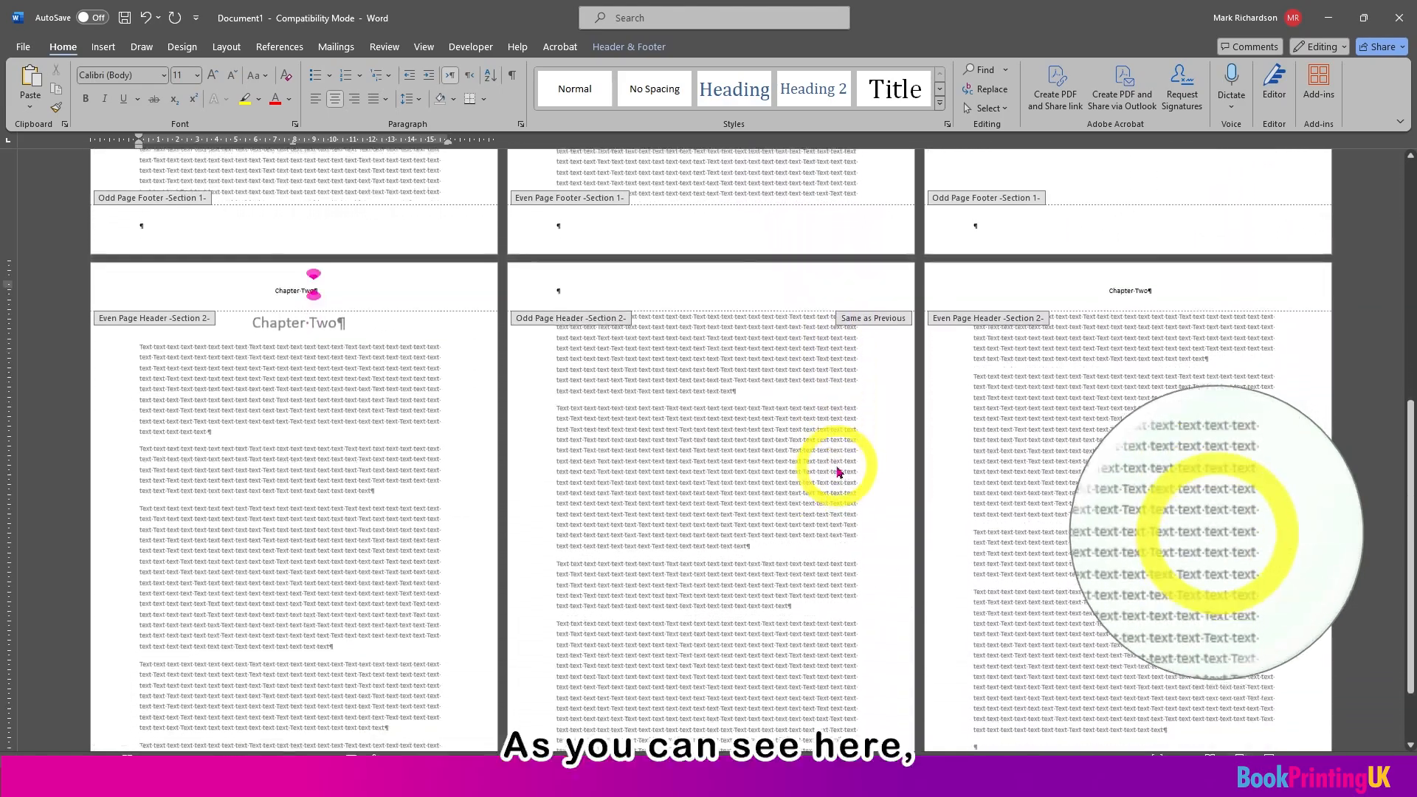
pyautogui.doubleClick(837, 473)
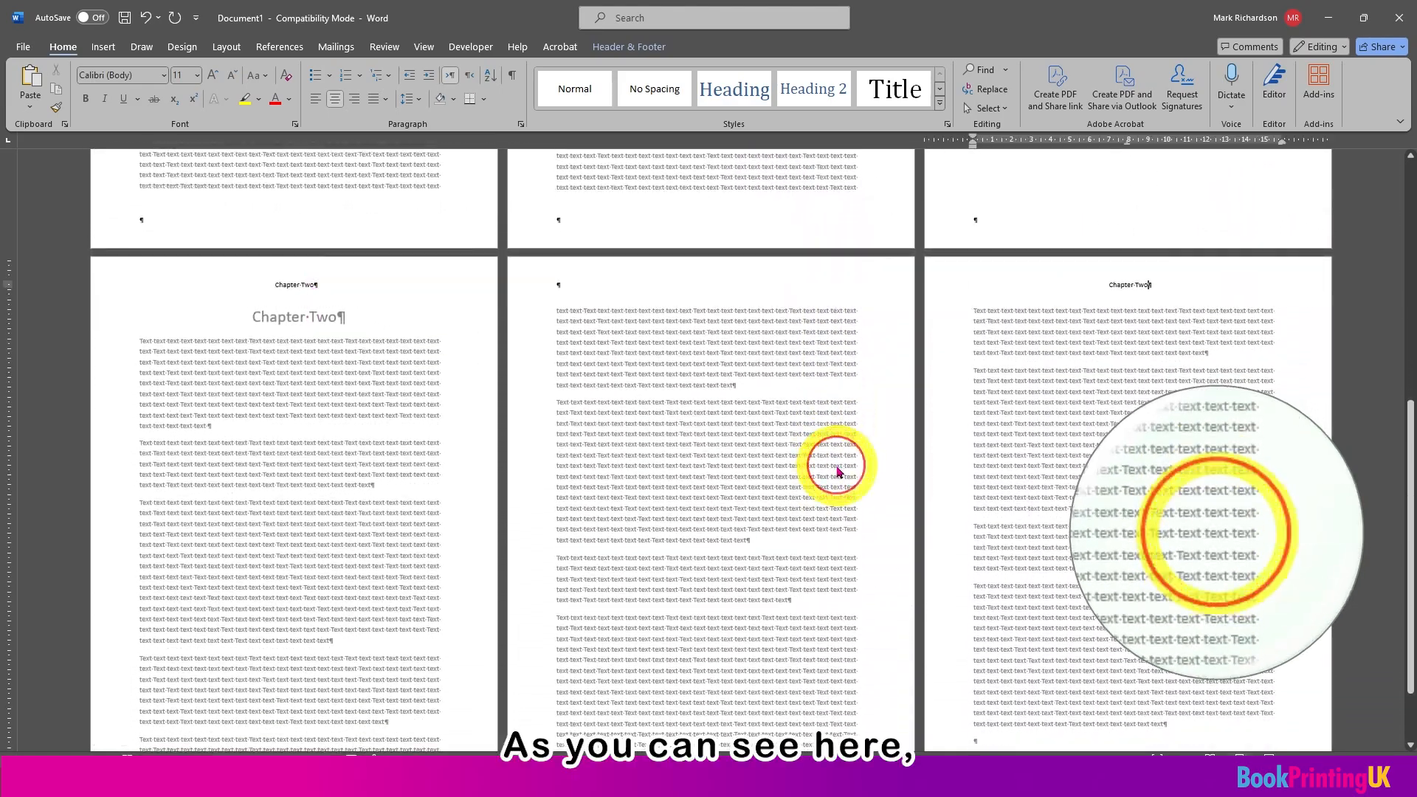
pyautogui.scroll(-2, 837, 469)
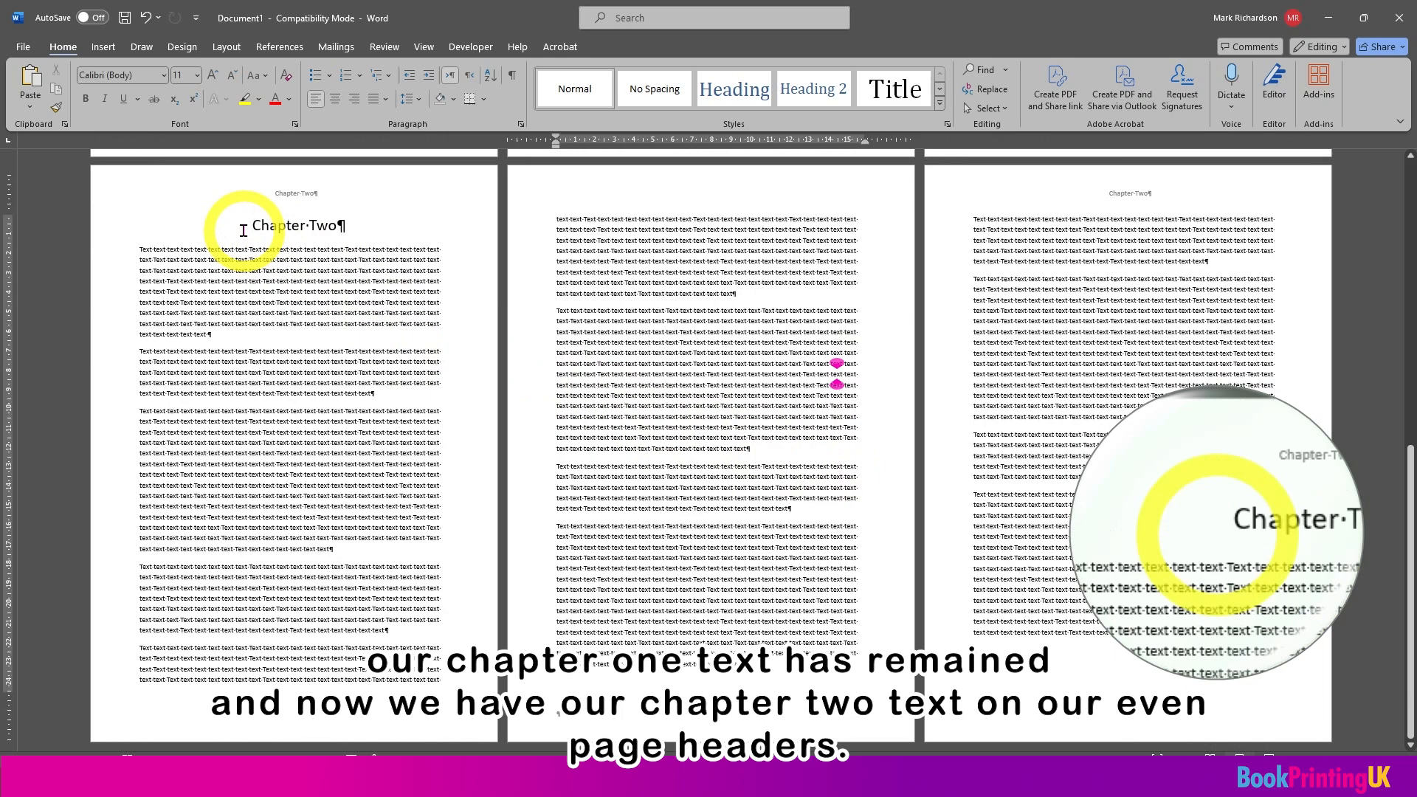
# Step: Copy the whole Chapter Two text to the end of the document and change the copied heading to "Chapter Three"
pyautogui.moveTo(251, 225); pyautogui.dragTo(1040, 681)
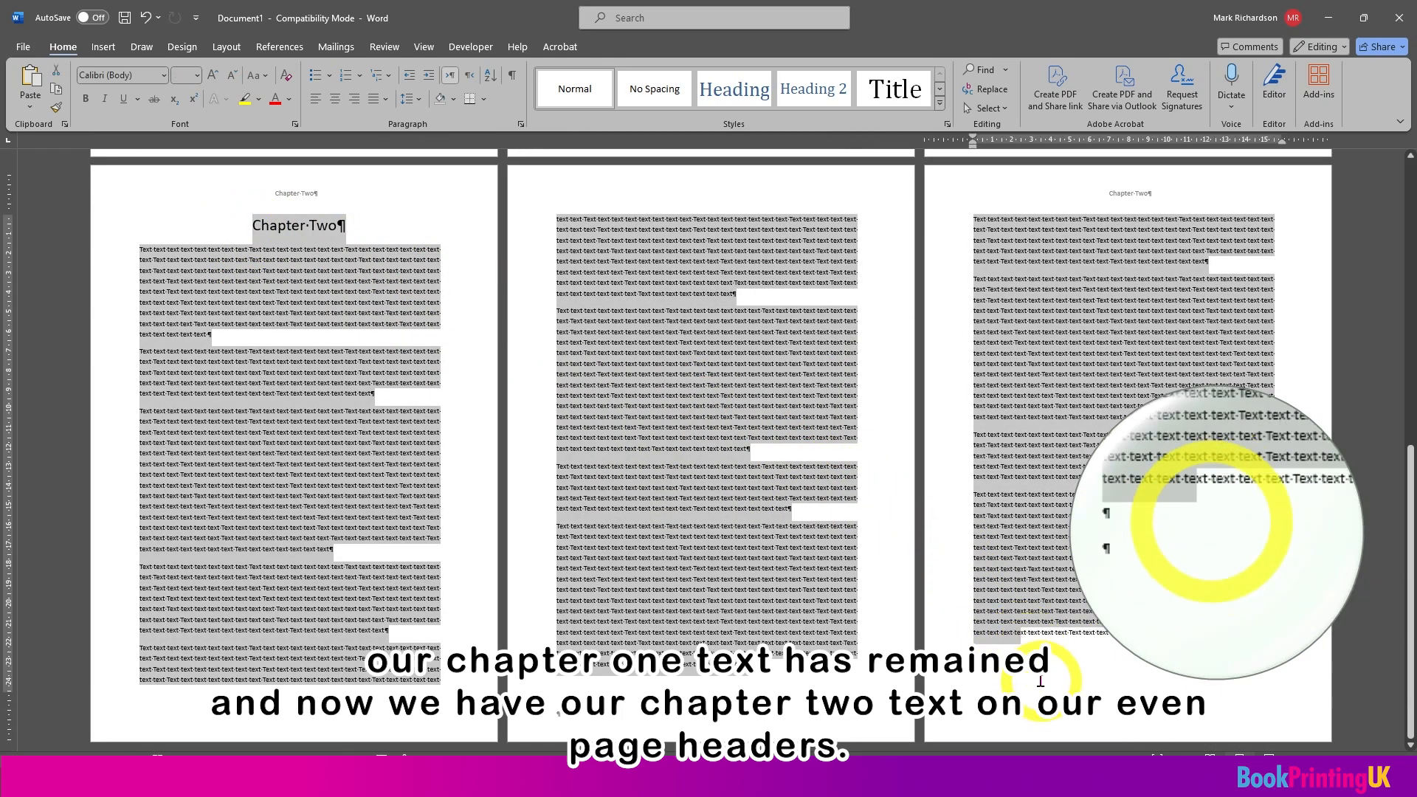
pyautogui.click(1017, 677)
pyautogui.hotkey('ctrl', 'v')
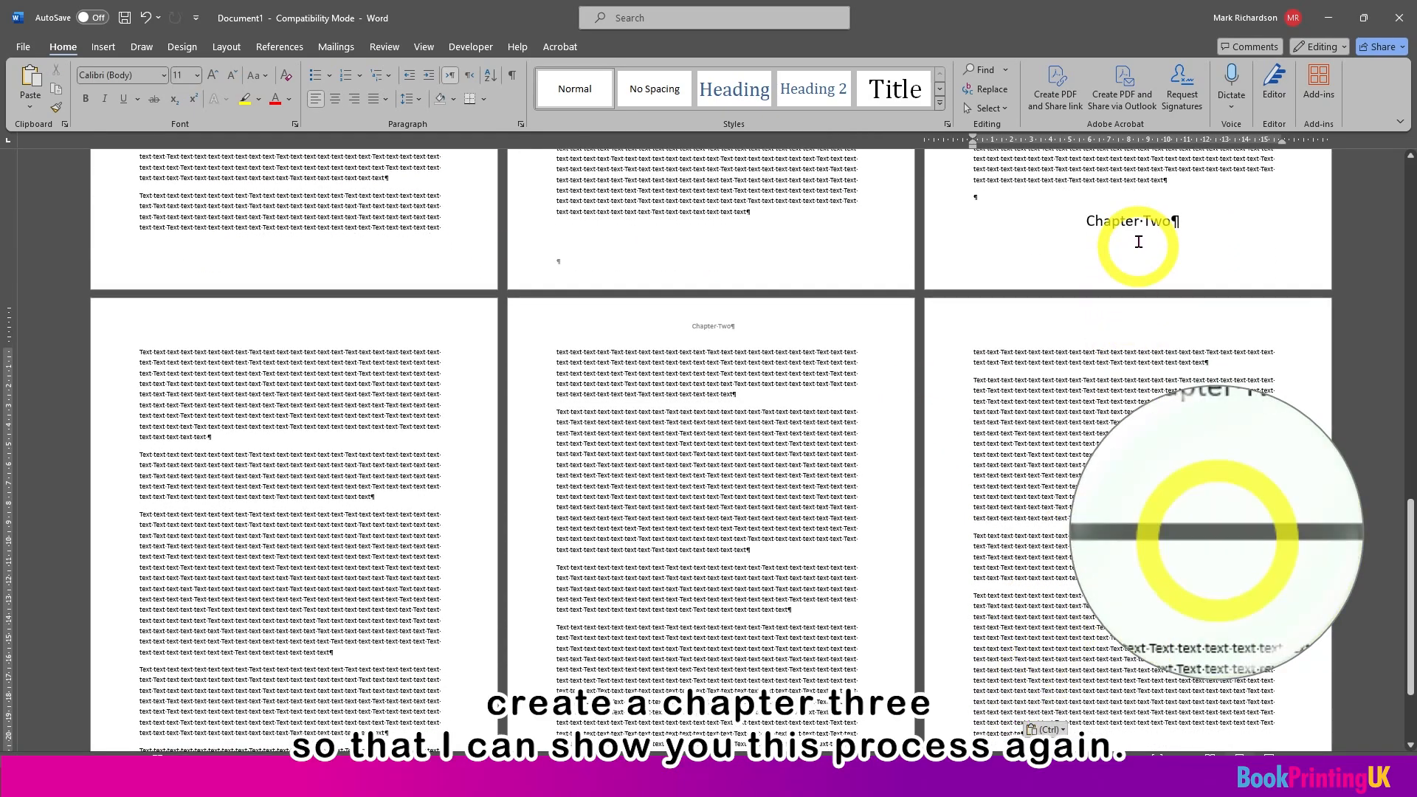
pyautogui.click(1149, 220)
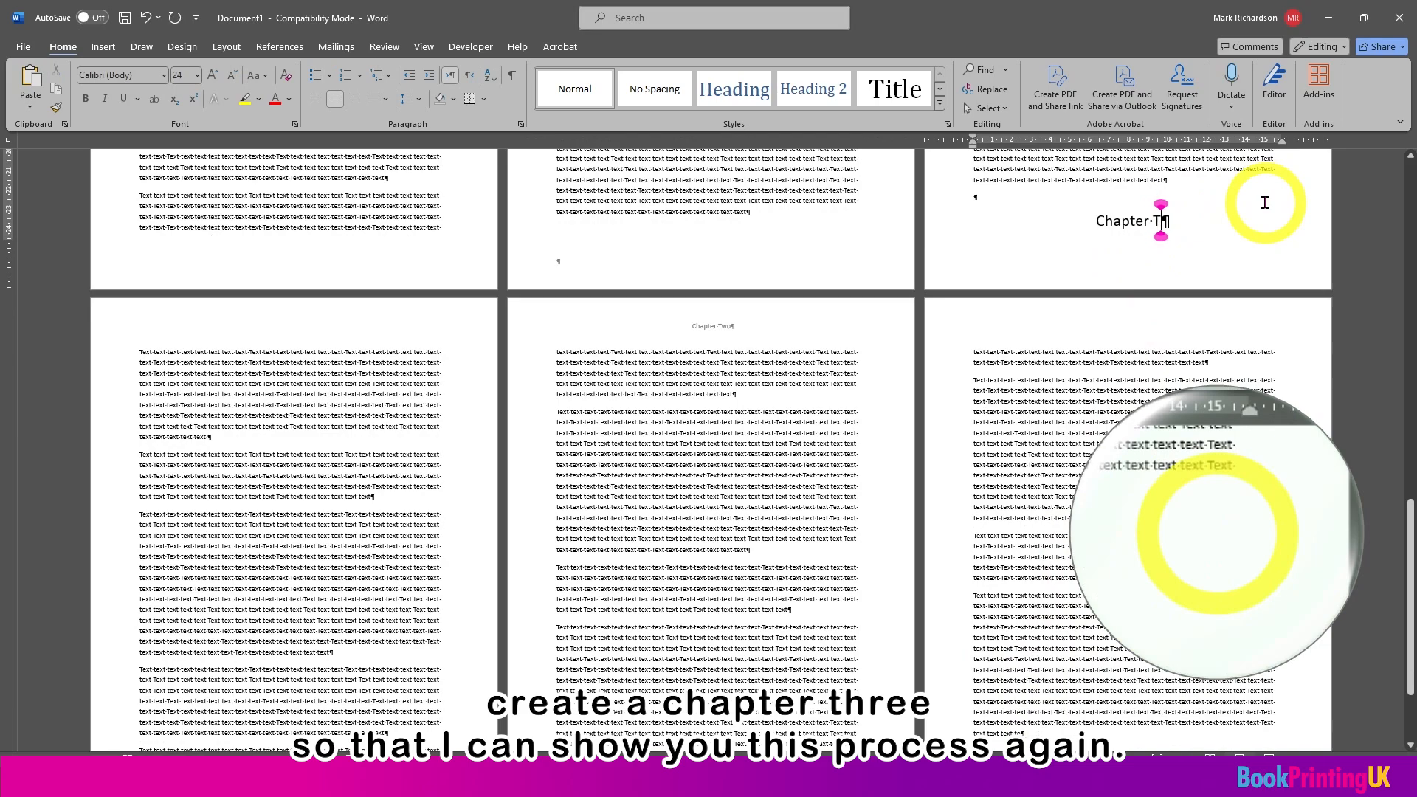
pyautogui.write('hree')
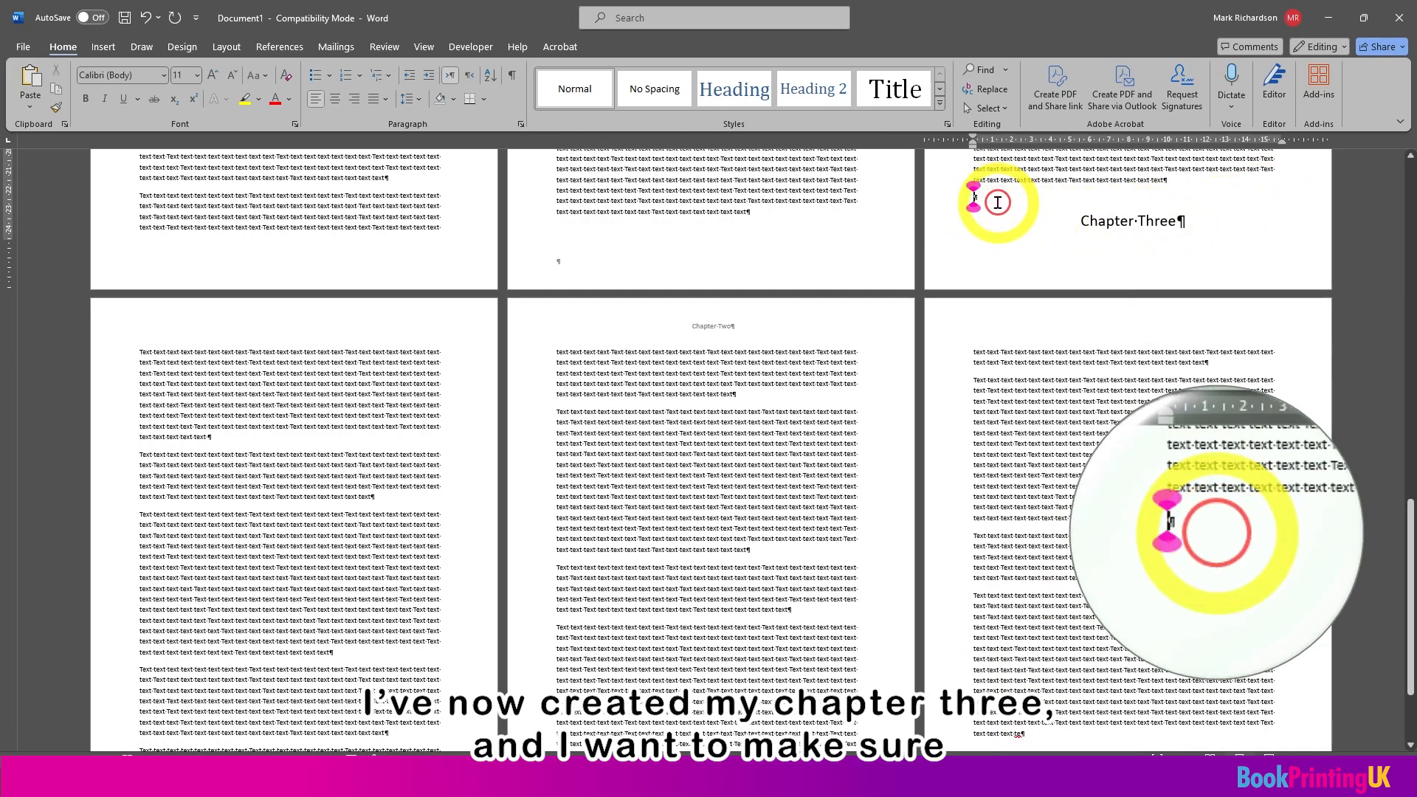
# Step: Show the header and footer section labels around the Chapter Three heading, and return to the body text
pyautogui.doubleClick(1000, 268)
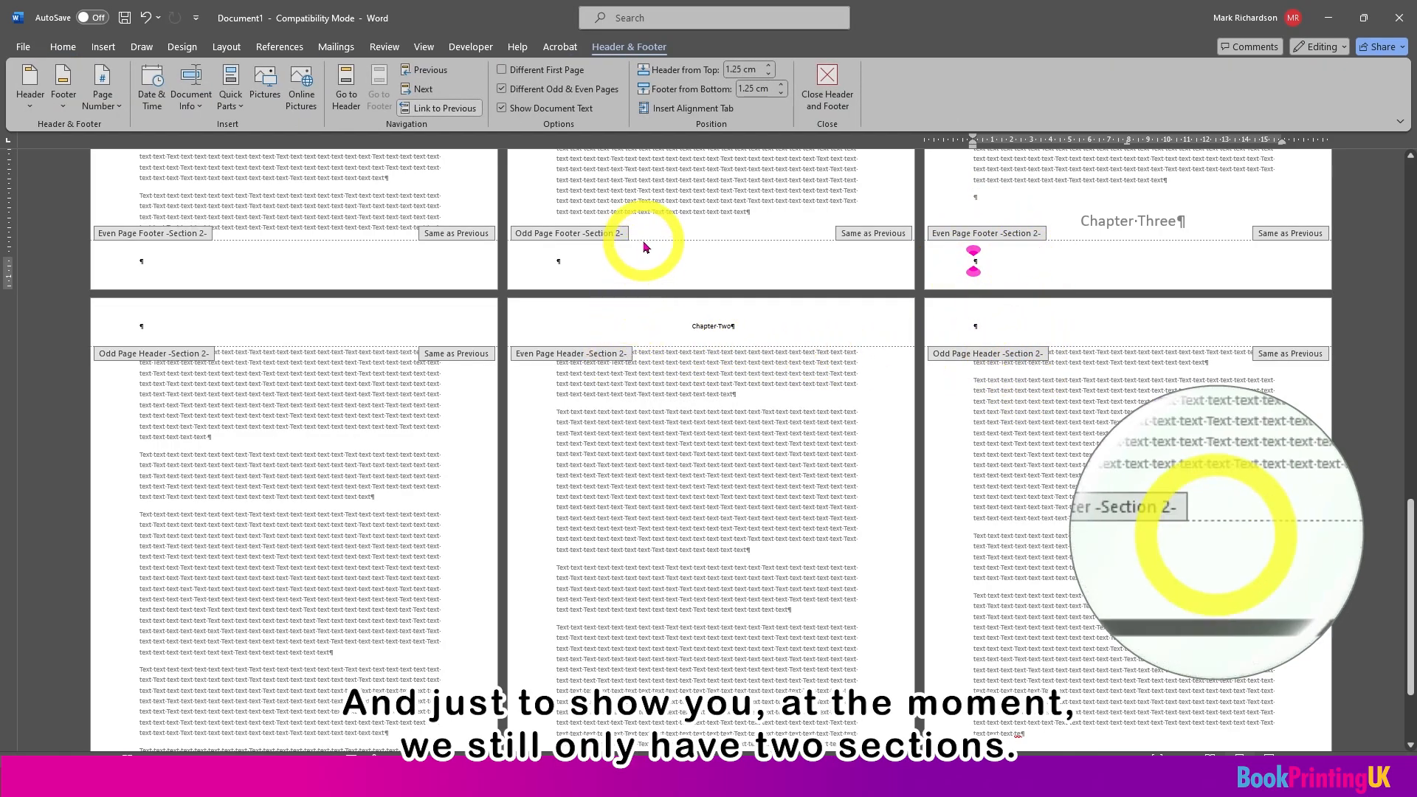
pyautogui.click(823, 101)
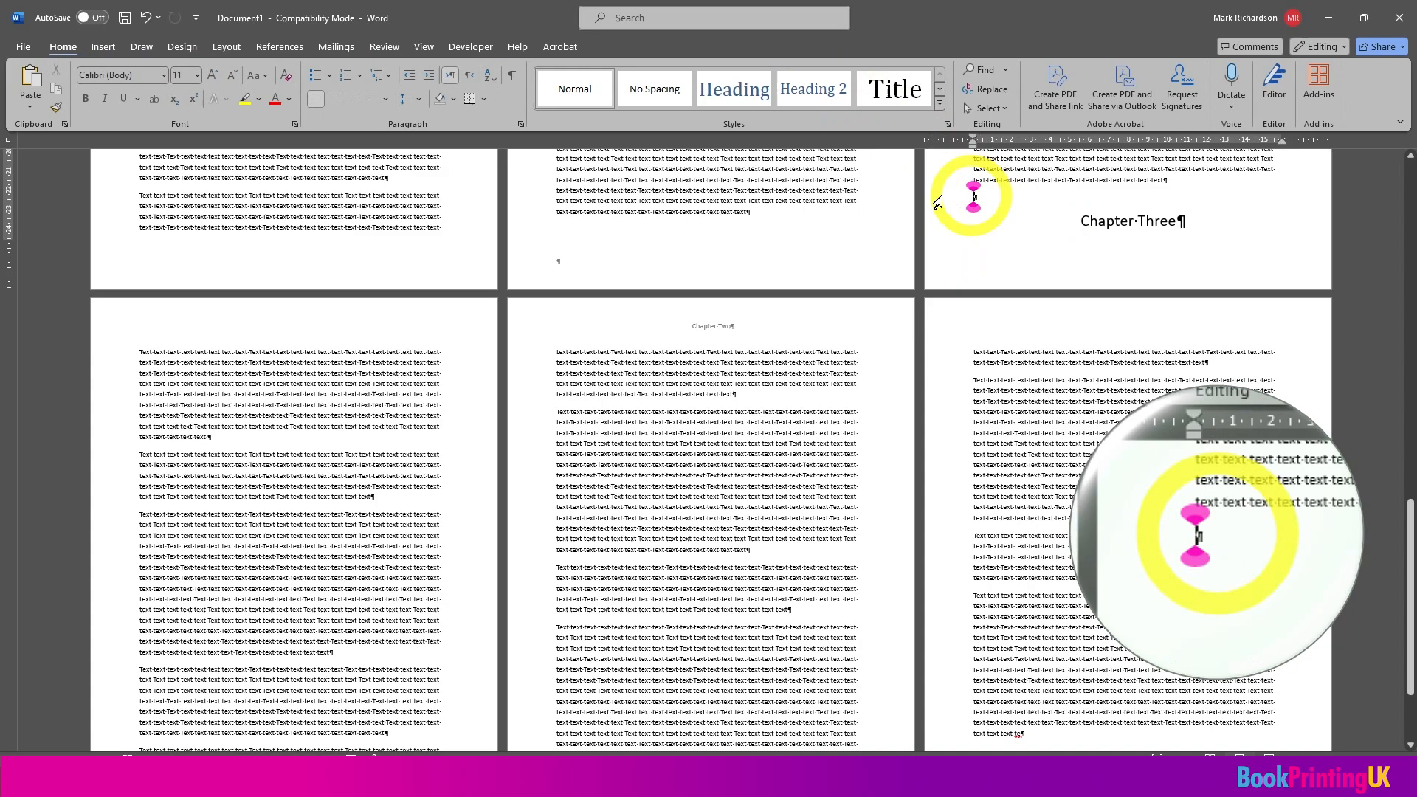
# Step: Insert a Next Page section break before the Chapter Three heading and remove the empty paragraph above that heading
pyautogui.click(226, 49)
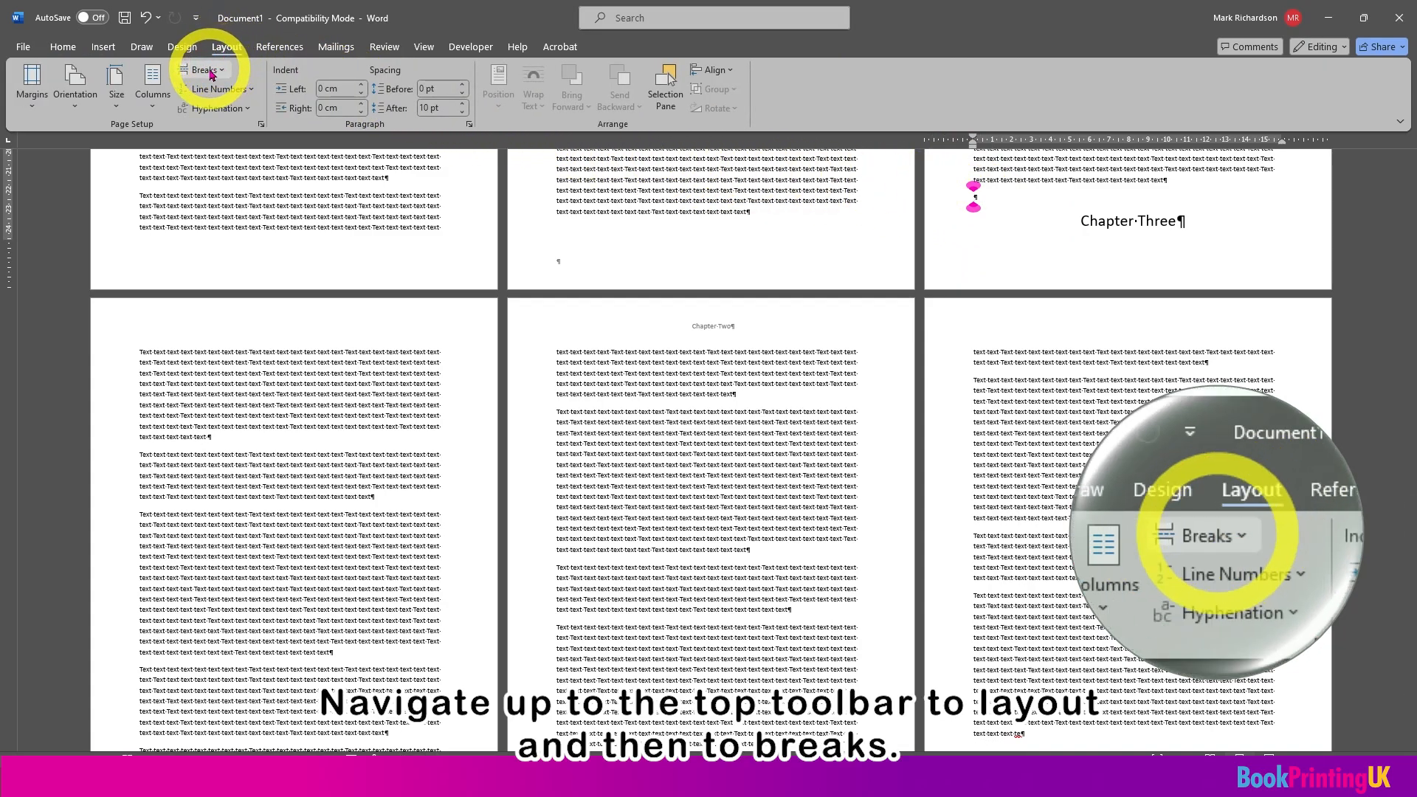
pyautogui.click(209, 71)
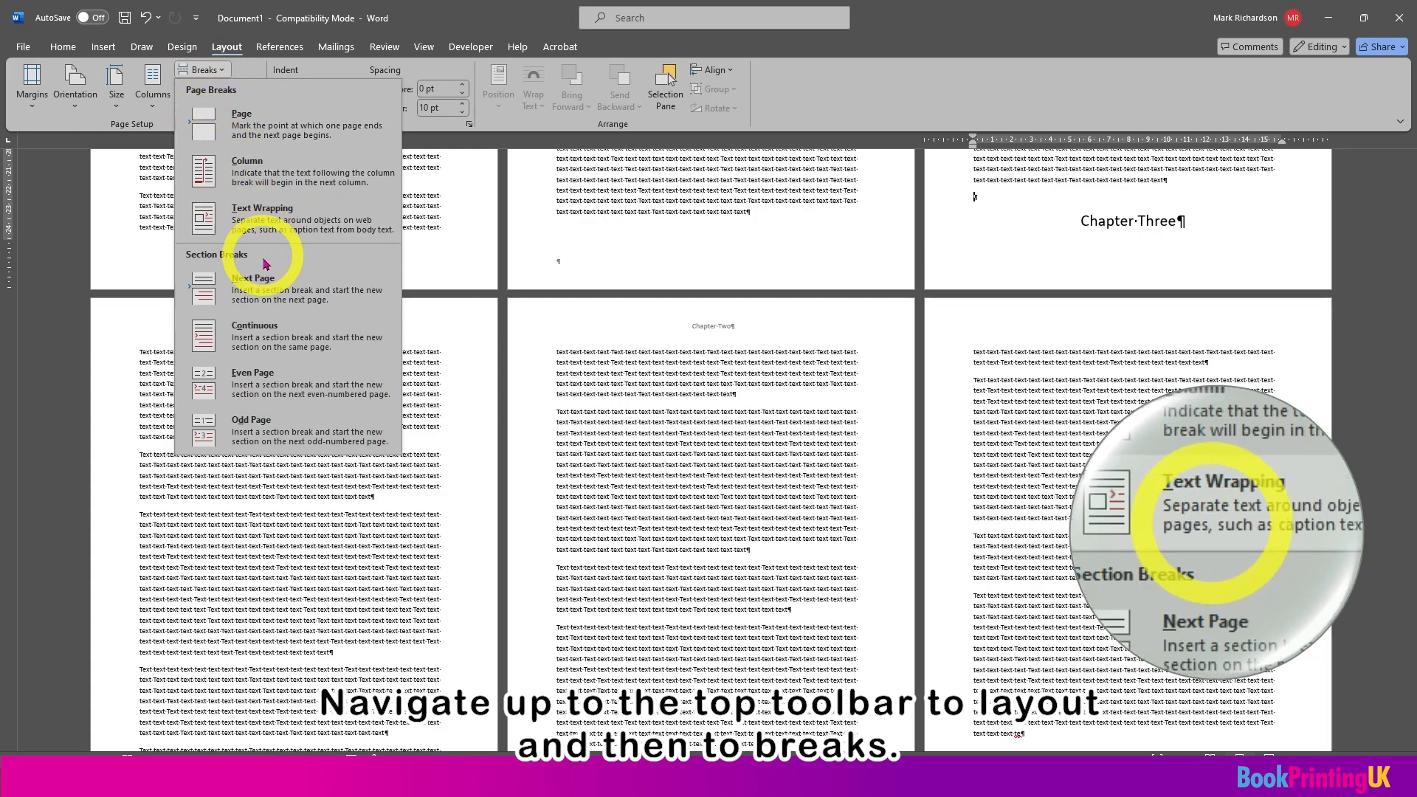
pyautogui.click(271, 293)
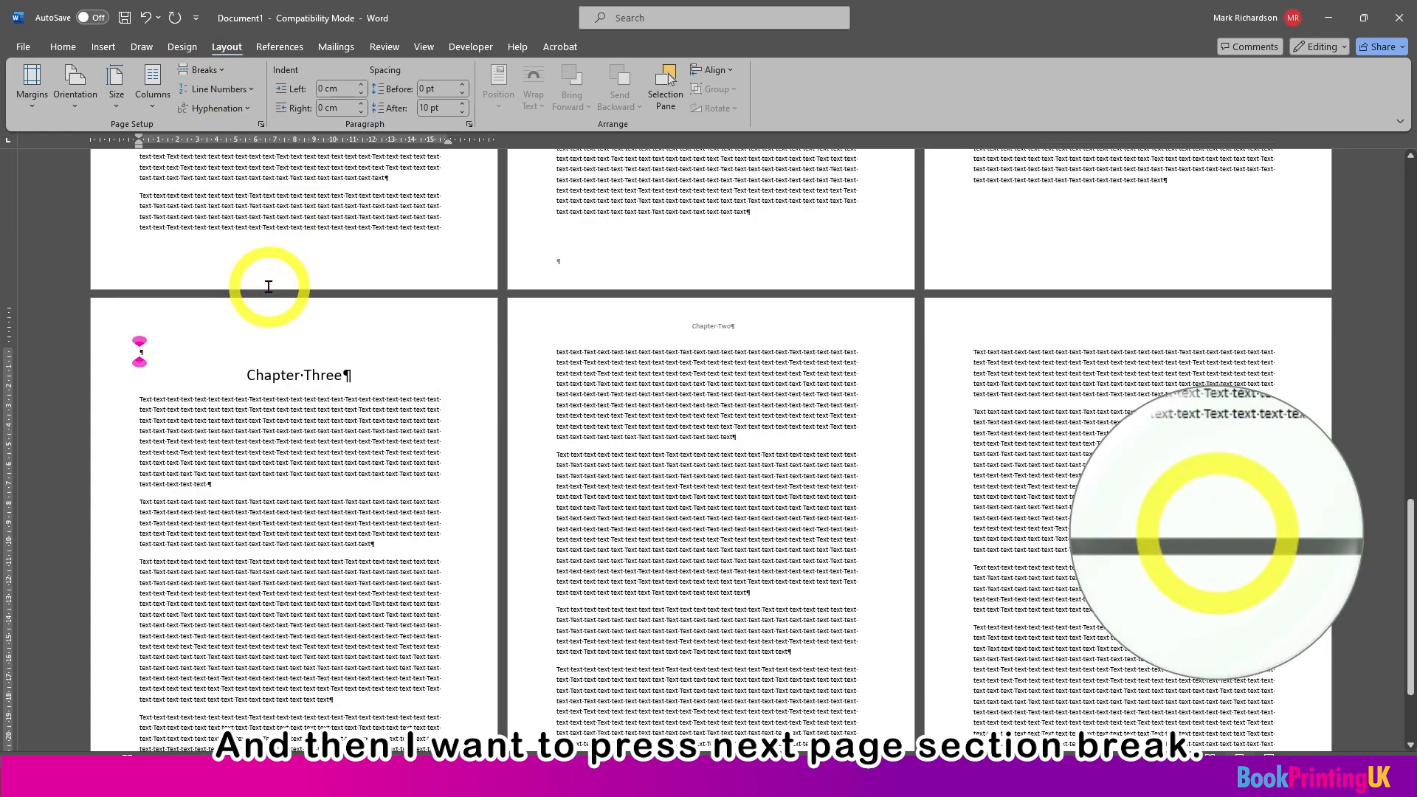
pyautogui.press('Delete')
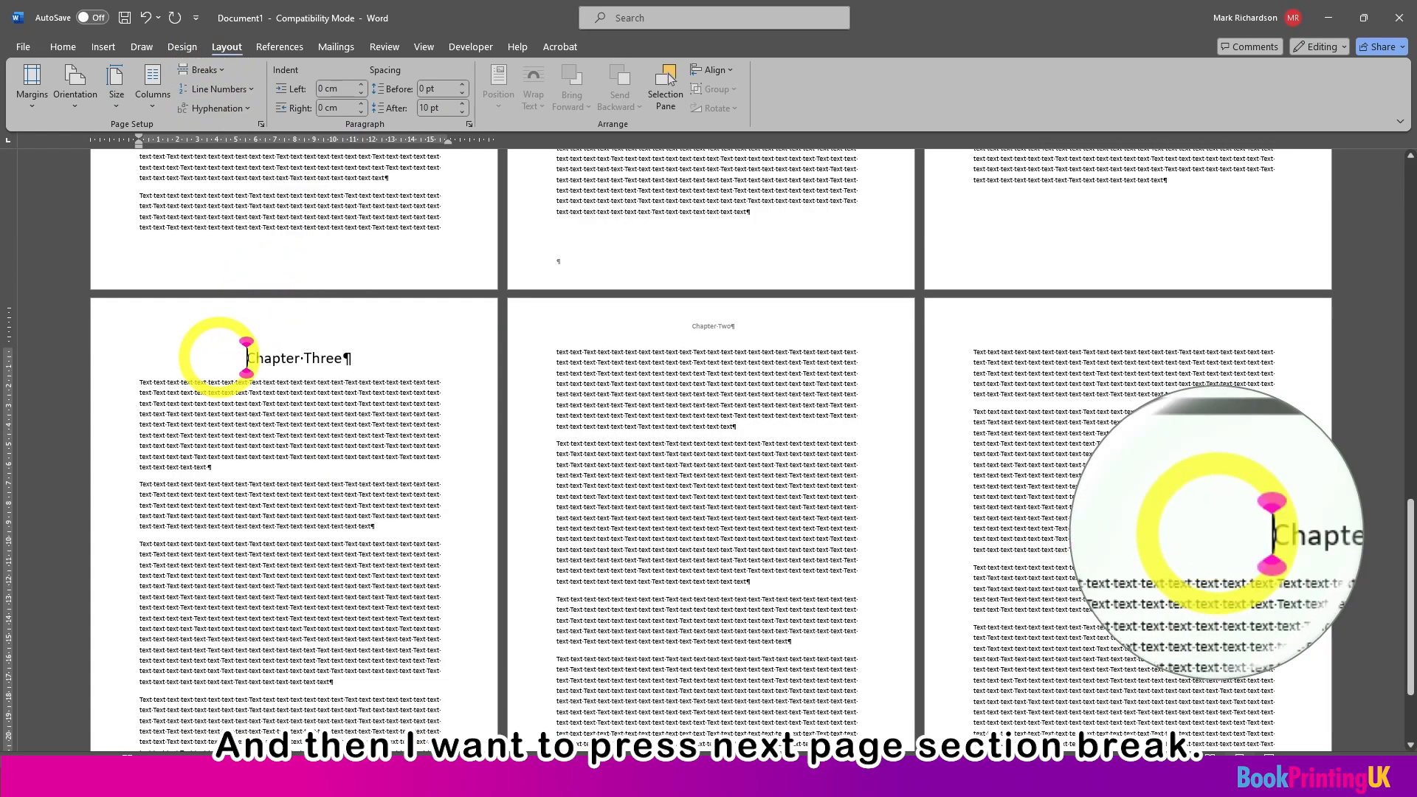
# Step: Open the section 3 even page header and unlink it from the previous section
pyautogui.doubleClick(386, 318)
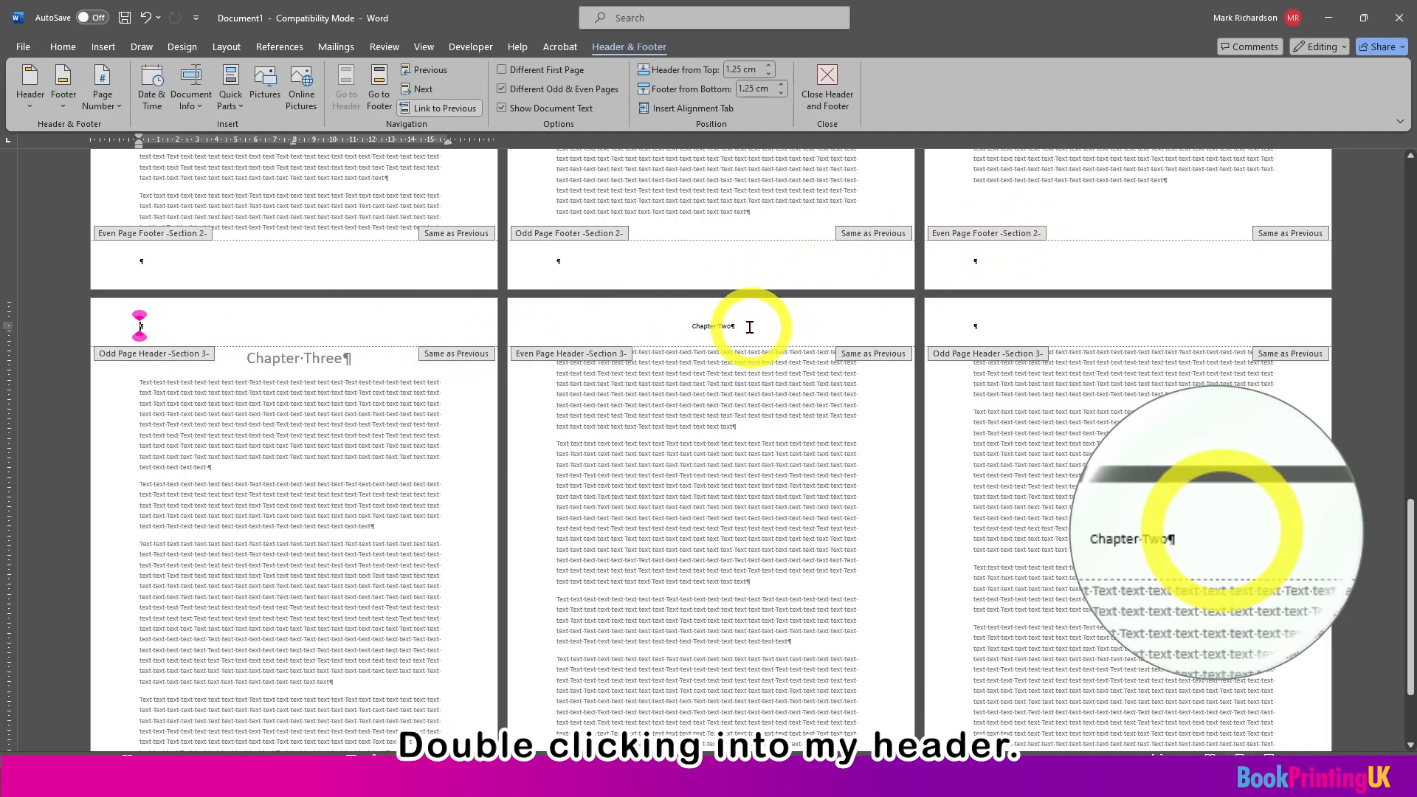
pyautogui.click(693, 327)
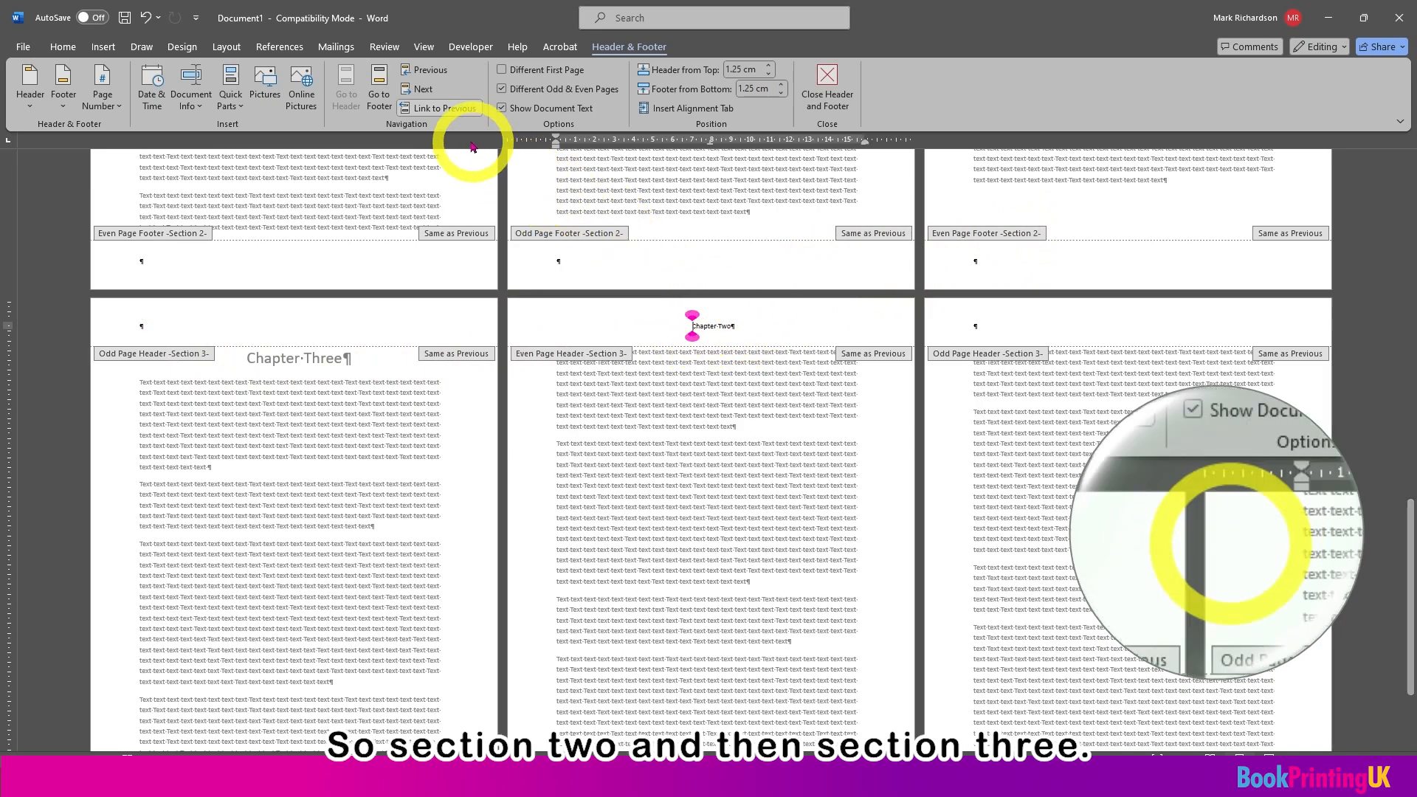
pyautogui.click(442, 110)
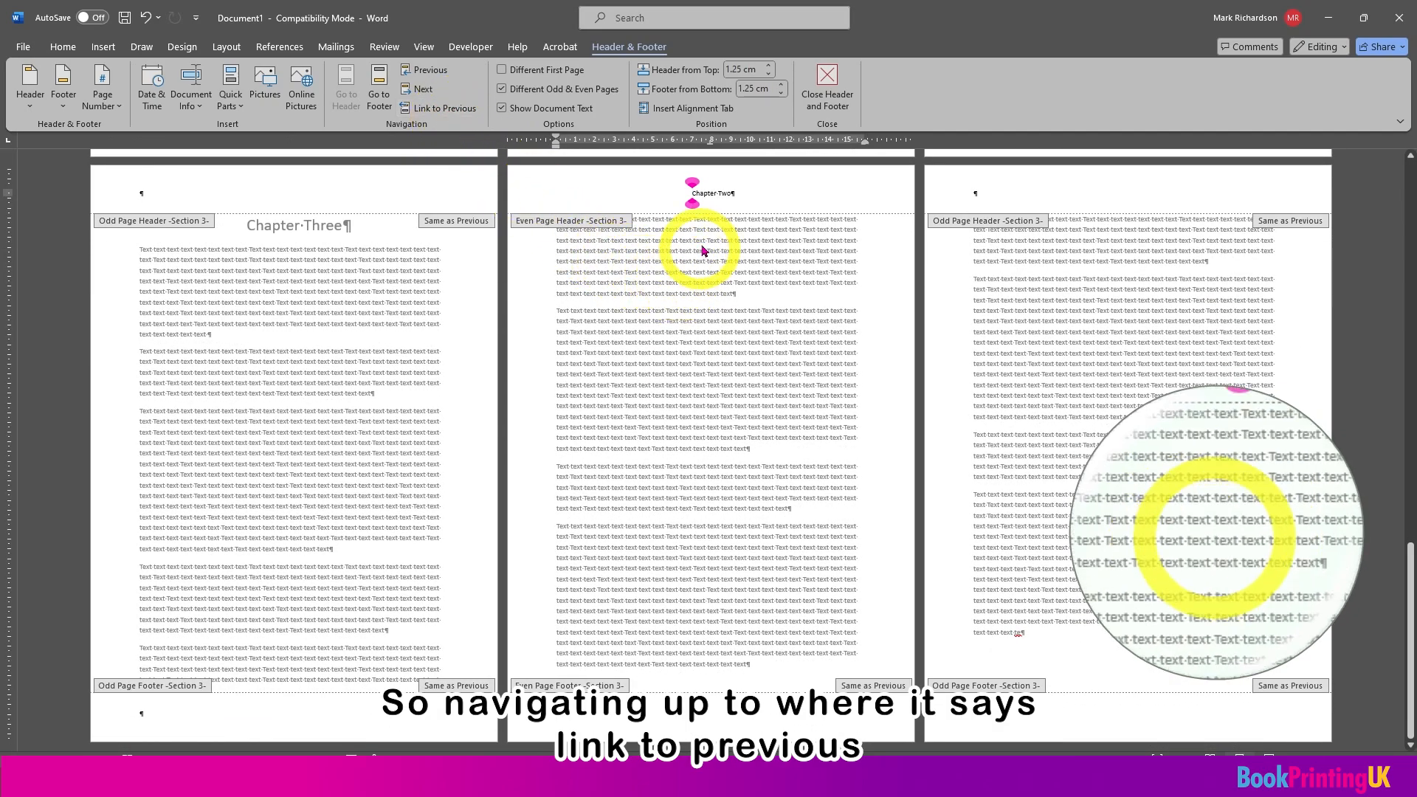
# Step: Change the section 3 even page header text to "Chapter Three"
pyautogui.click(814, 187)
pyautogui.press('BackSpace')
pyautogui.press('BackSpace')
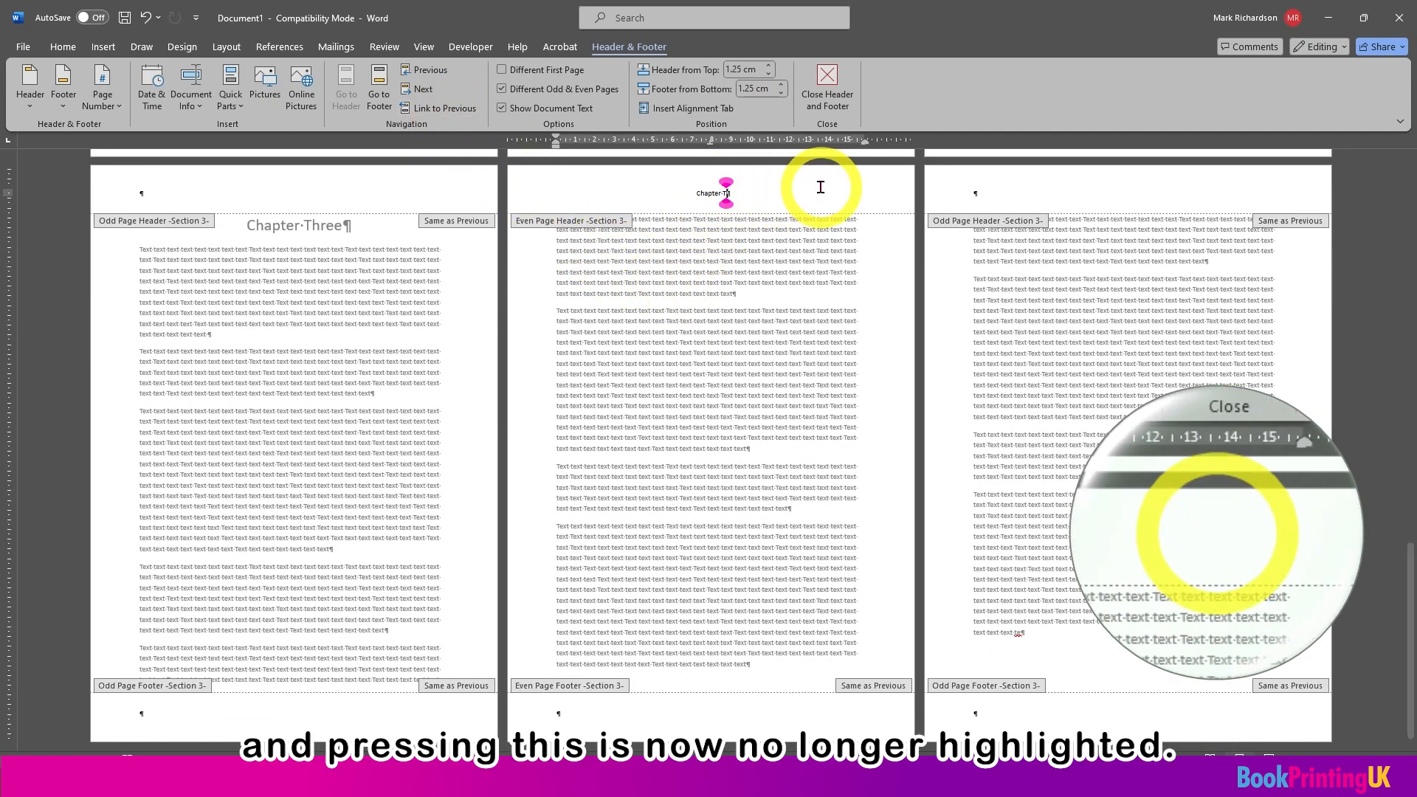
pyautogui.write('hree')
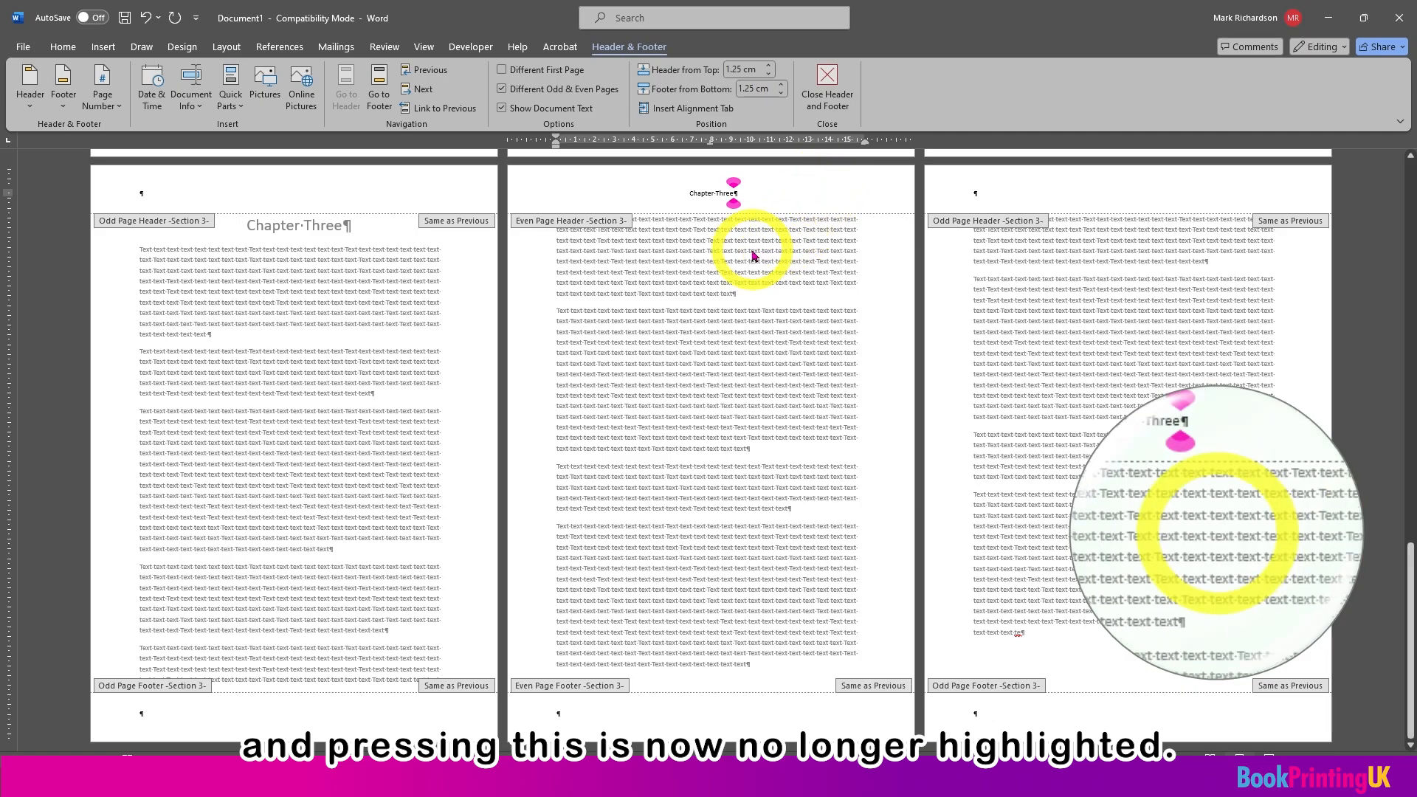
# Step: Check the even page headers of sections 2 and 1 against the edited section 3 header
pyautogui.click(761, 286)
pyautogui.scroll(10, 753, 307)
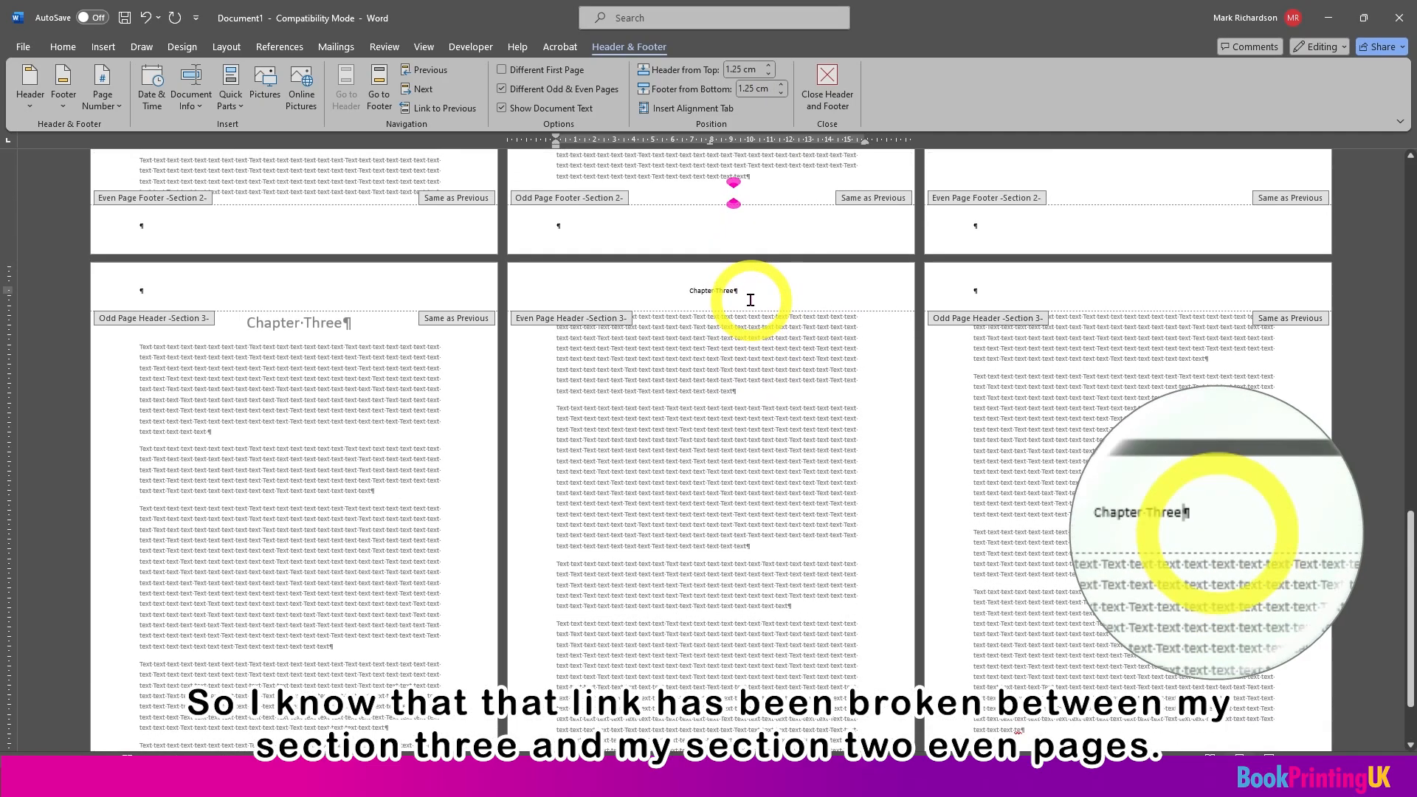
pyautogui.scroll(4, 753, 306)
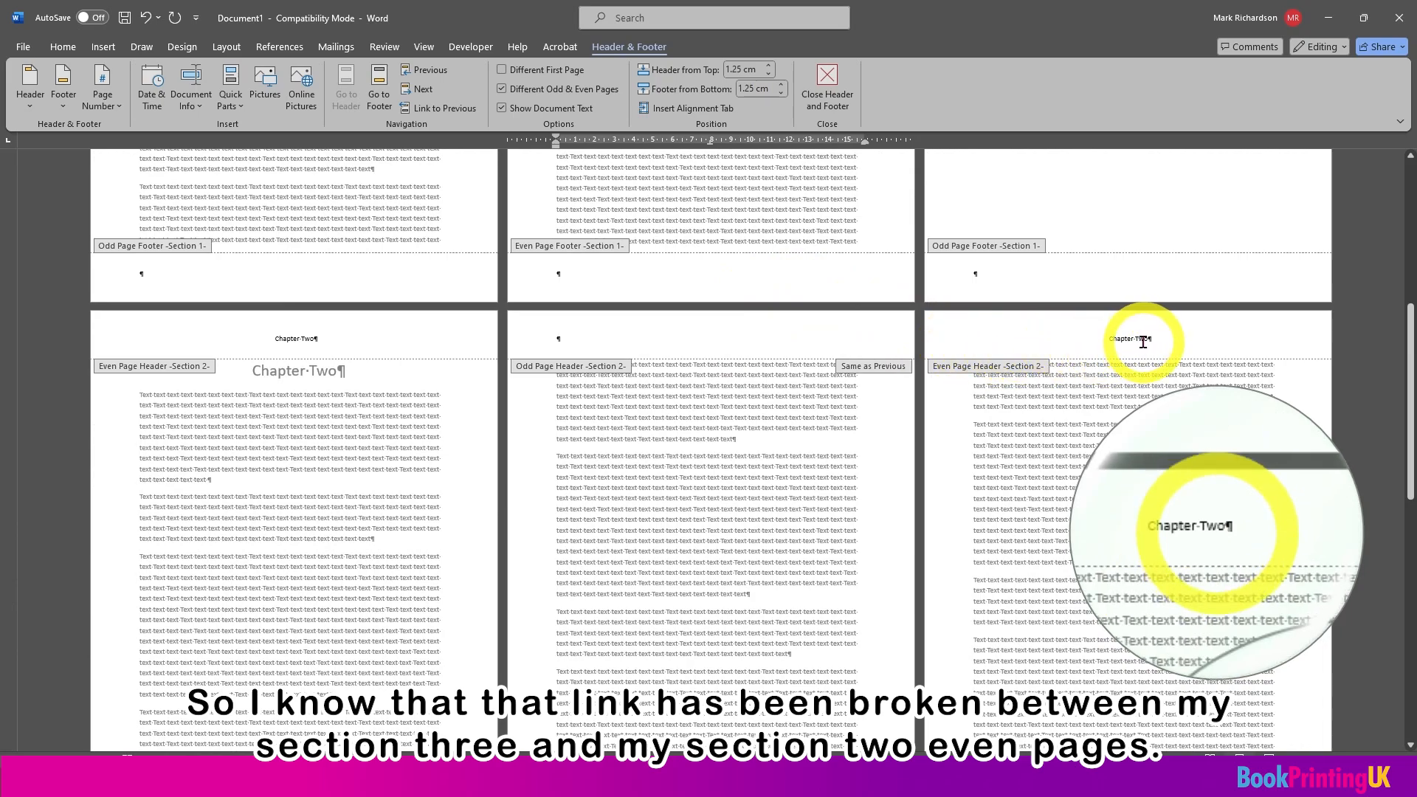
pyautogui.scroll(10, 1044, 398)
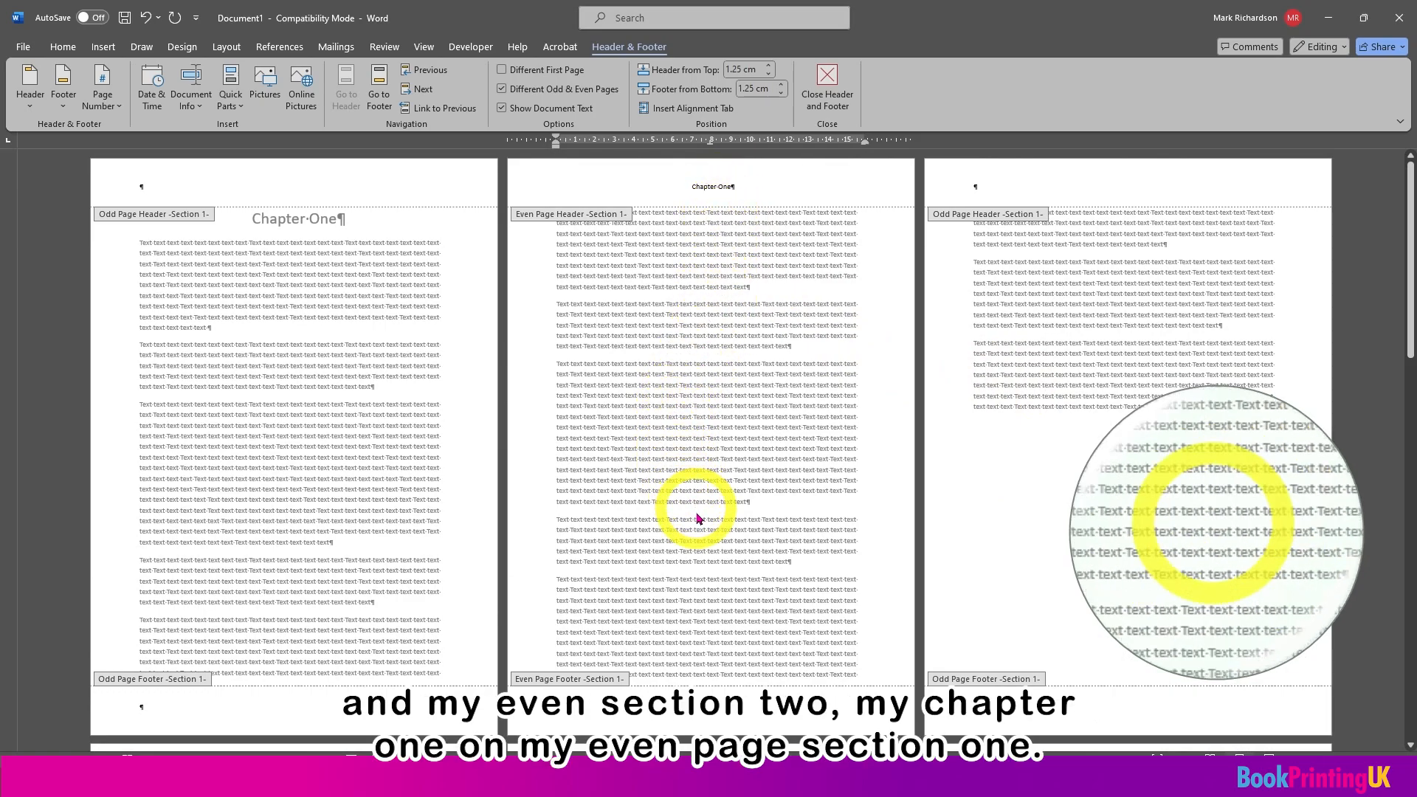
# Step: Enter "hello" in the section 3 odd page footer, leaving it linked to the previous section
pyautogui.scroll(-5, 700, 520)
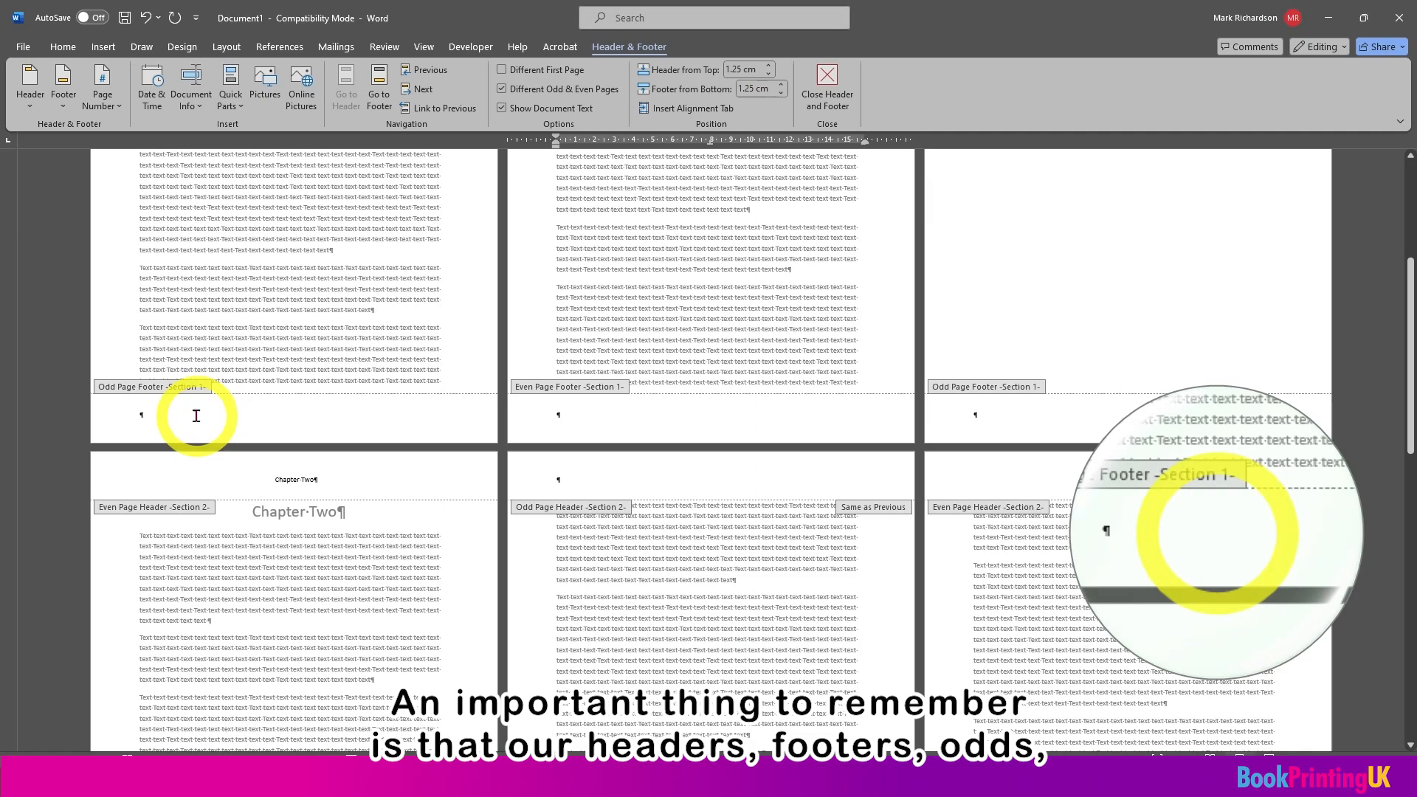
pyautogui.click(197, 416)
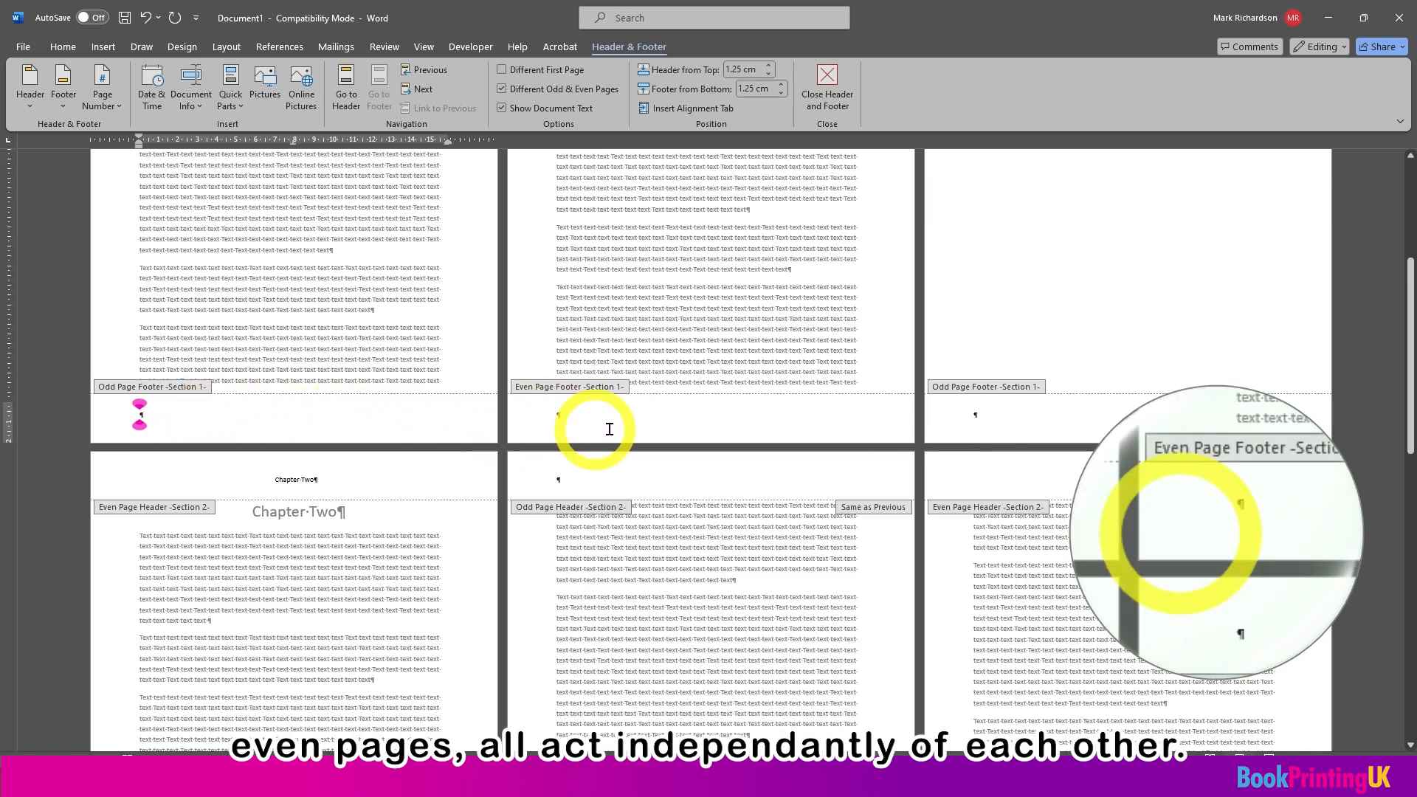
pyautogui.scroll(-3, 794, 428)
pyautogui.scroll(-7, 796, 434)
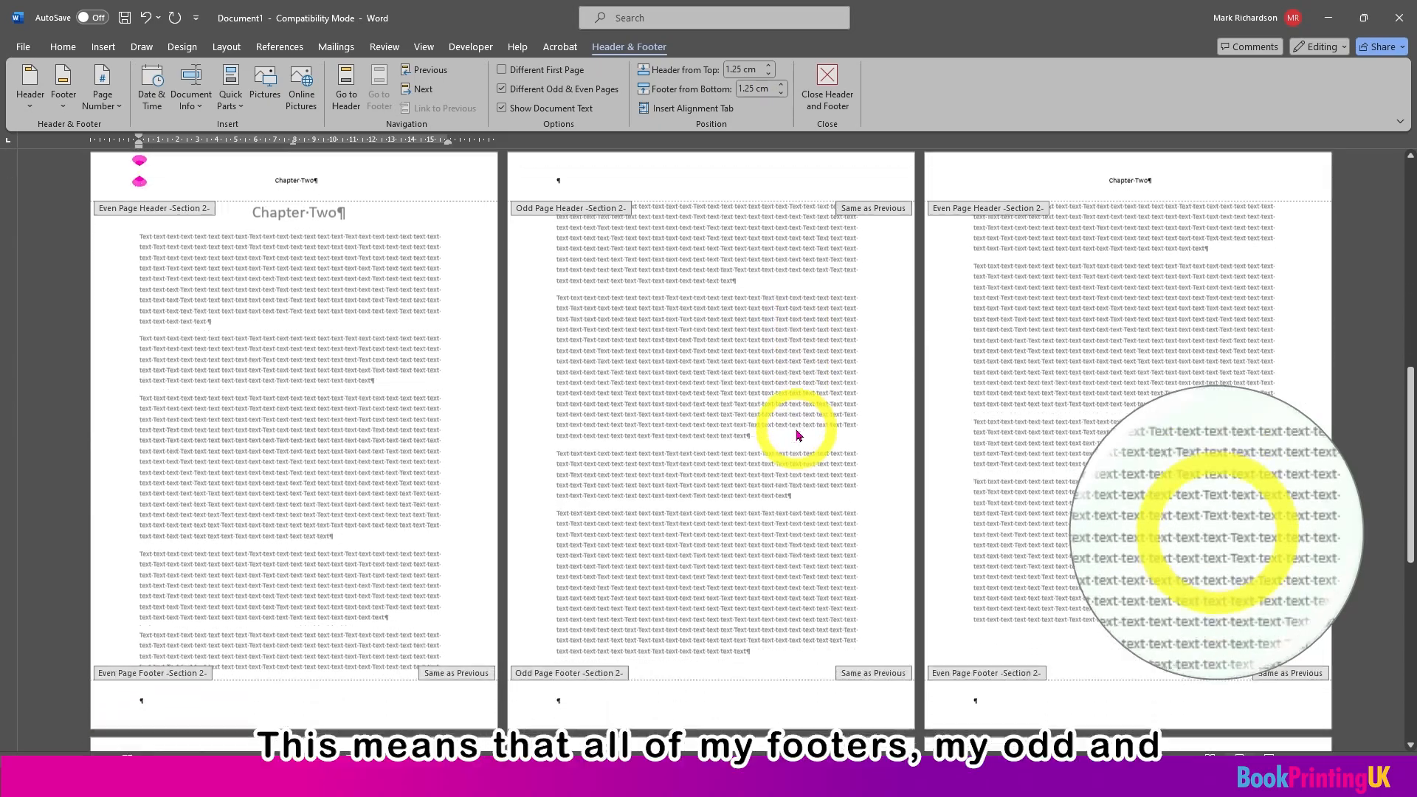
pyautogui.scroll(-4, 793, 436)
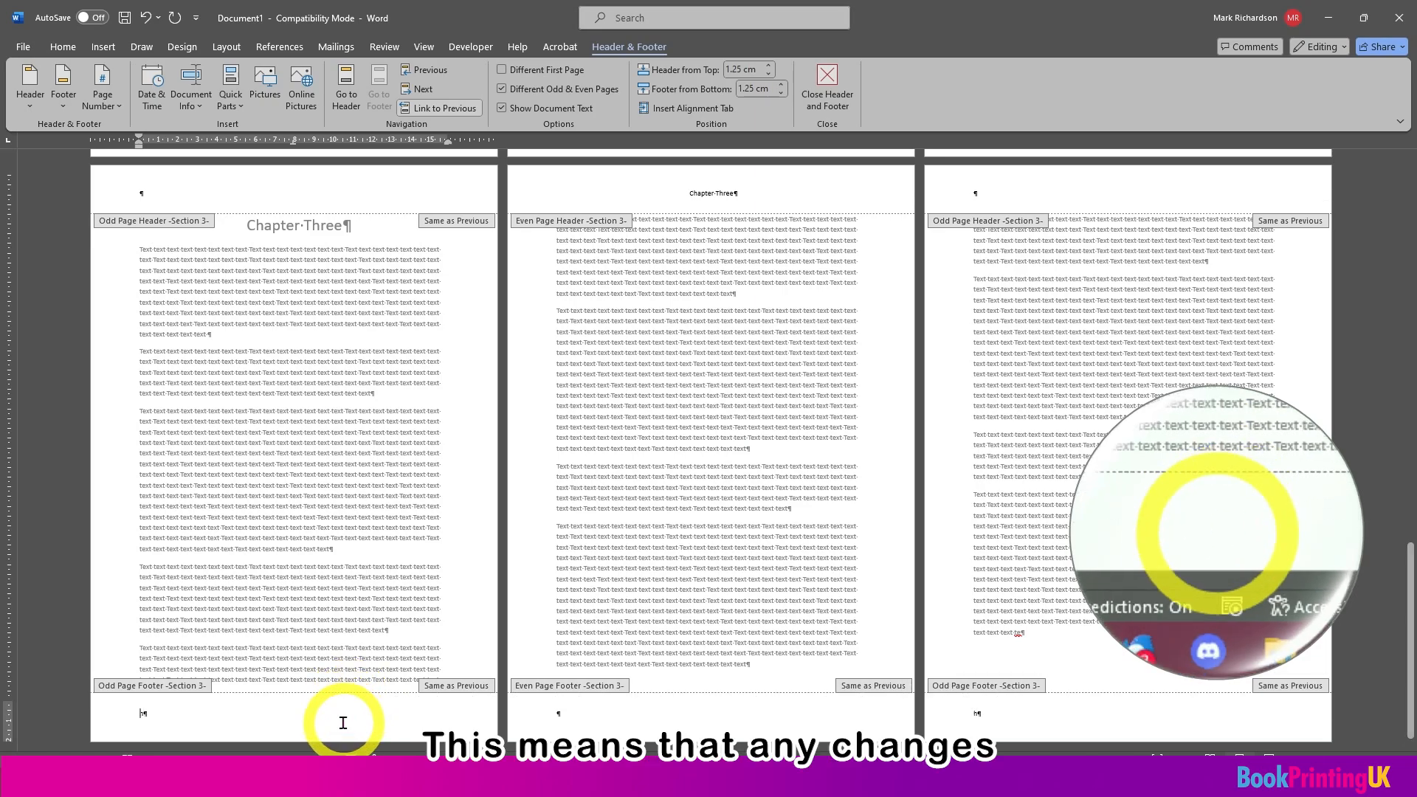
pyautogui.write('hello')
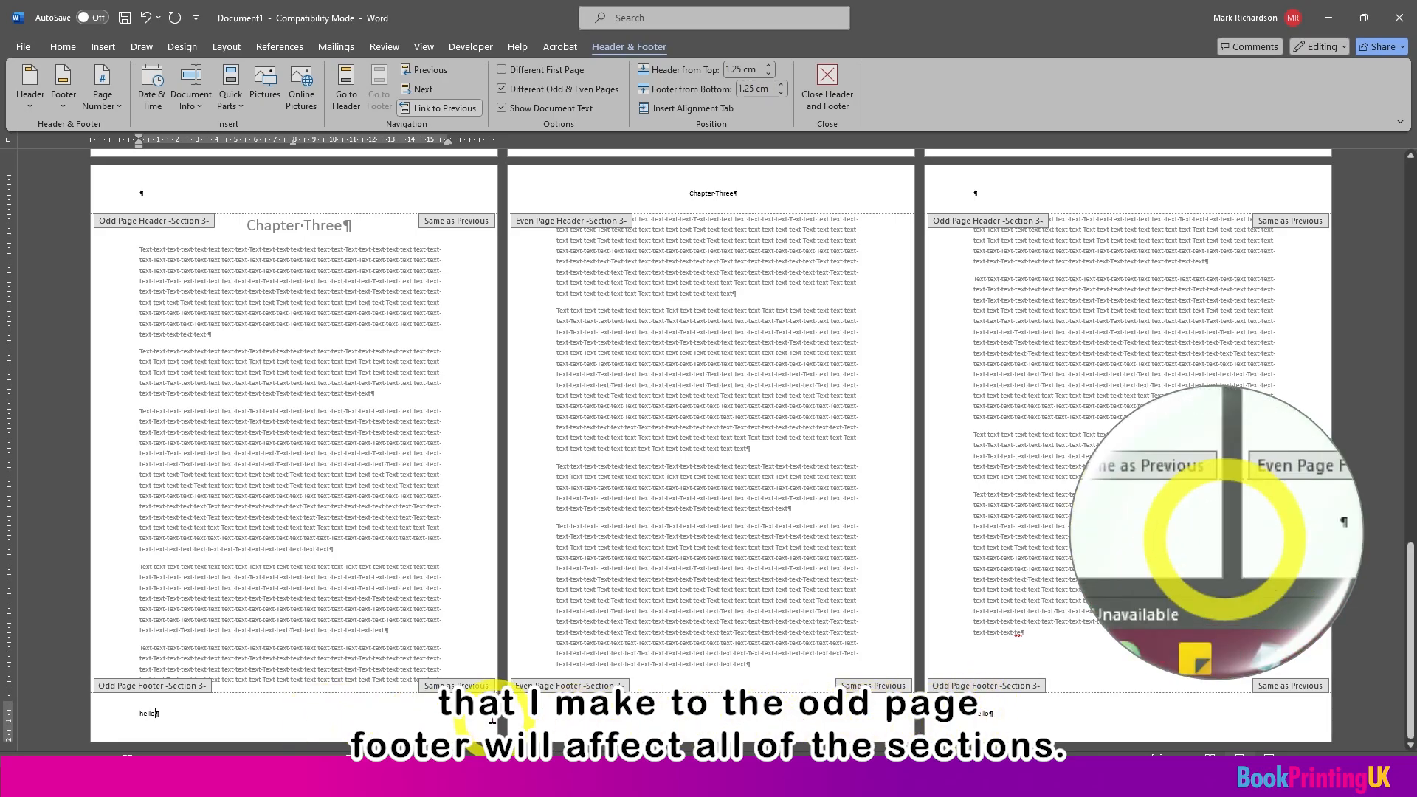
# Step: Check the odd page footers of sections 2 and 1 for the text entered in section 3
pyautogui.scroll(5, 493, 720)
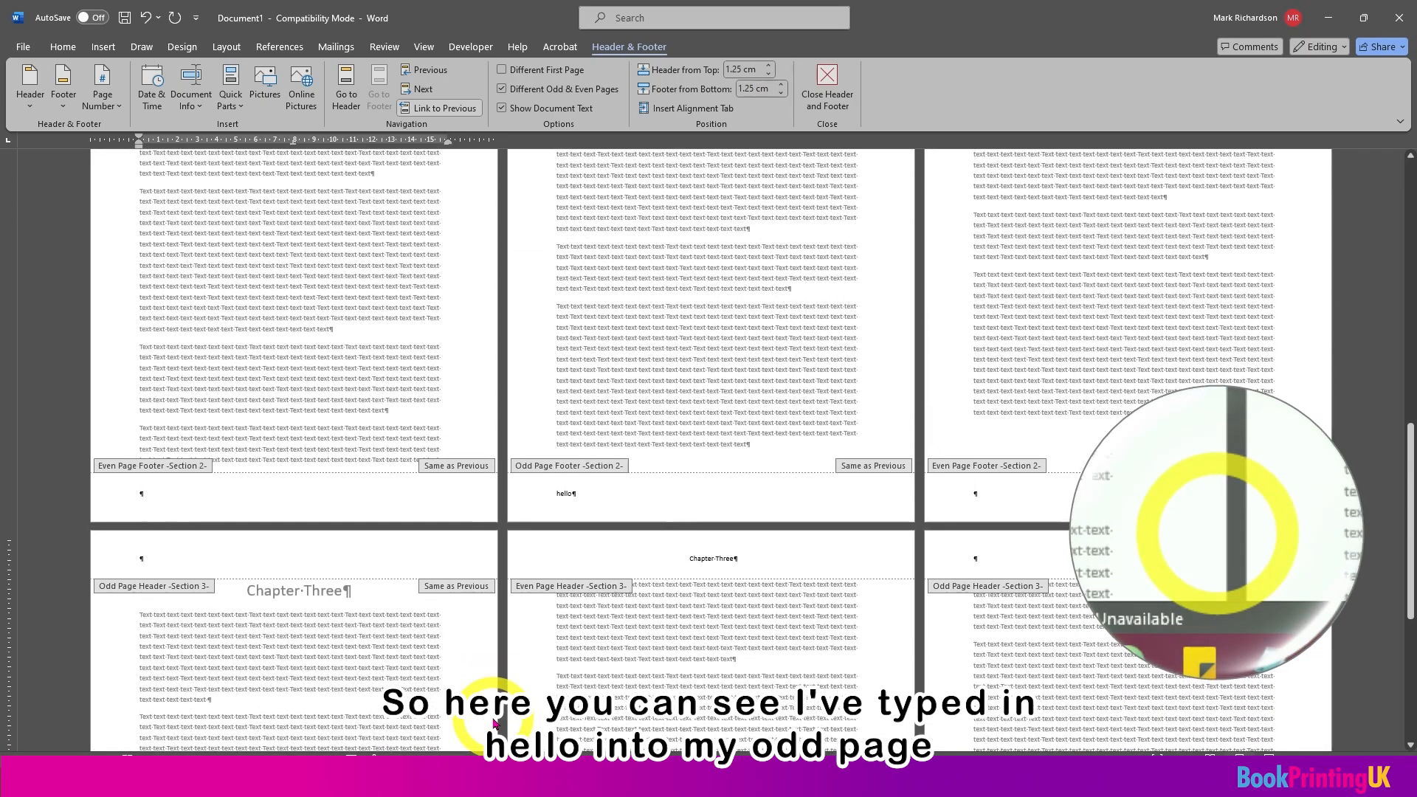
pyautogui.scroll(10, 564, 509)
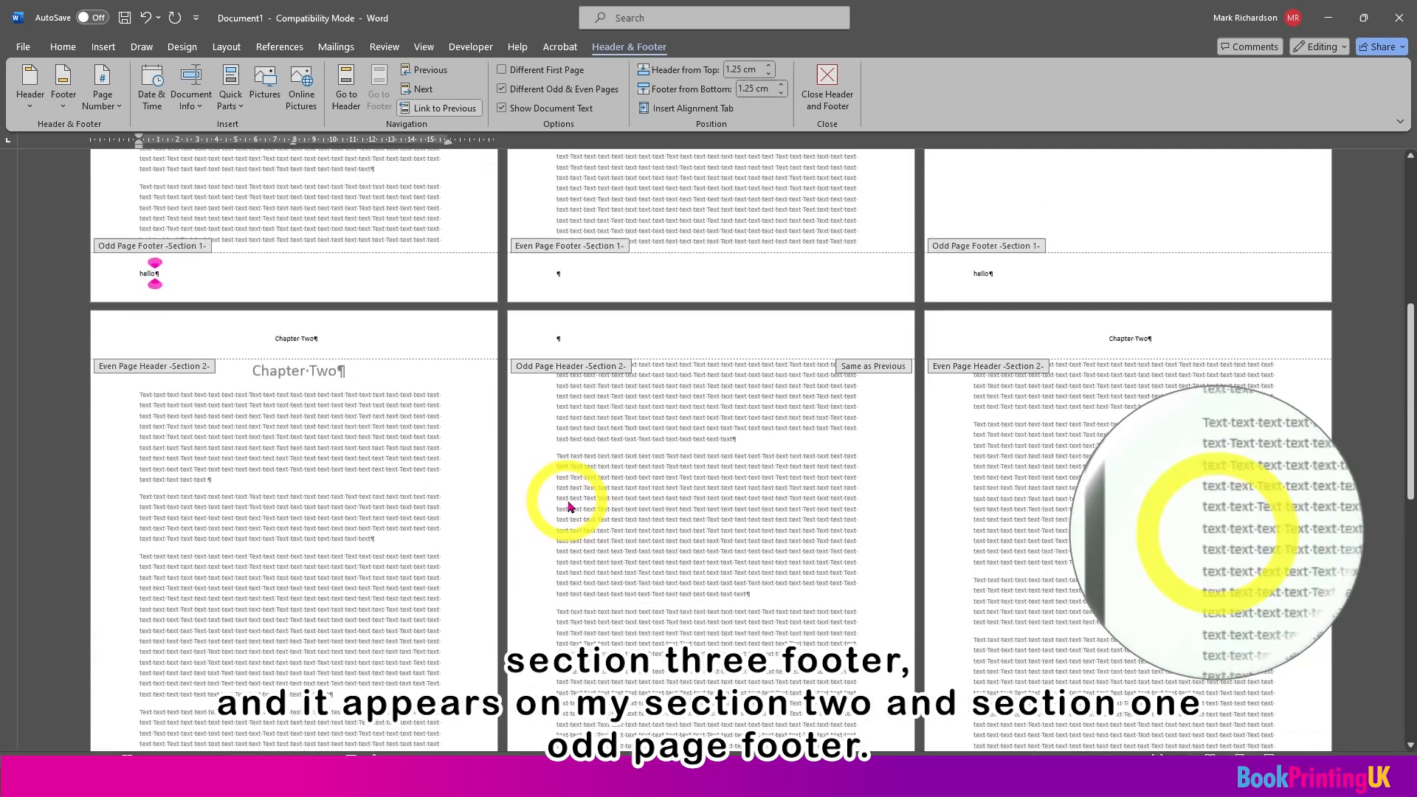
pyautogui.scroll(3, 568, 507)
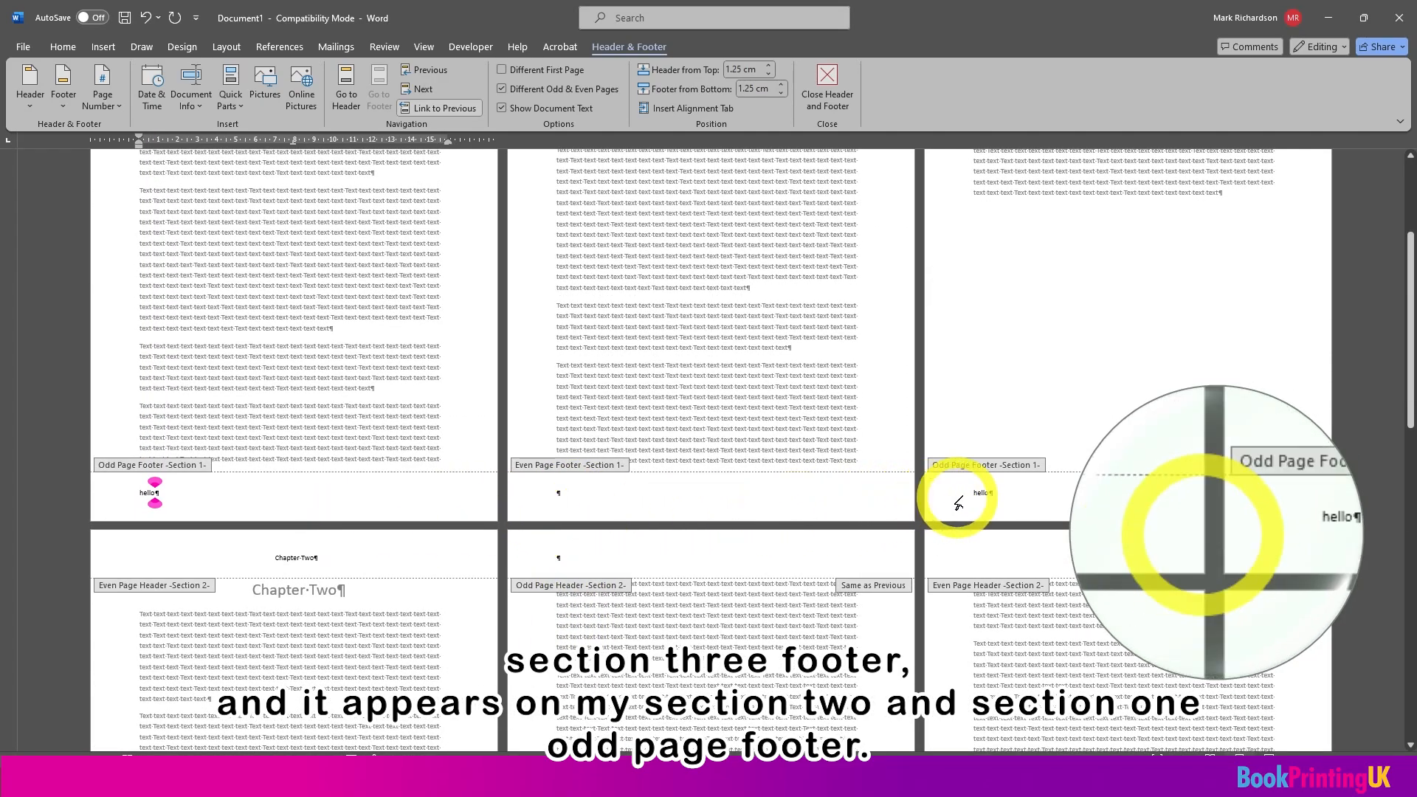
# Step: Unlink the section 2 odd page footer from the previous section
pyautogui.scroll(-5, 775, 591)
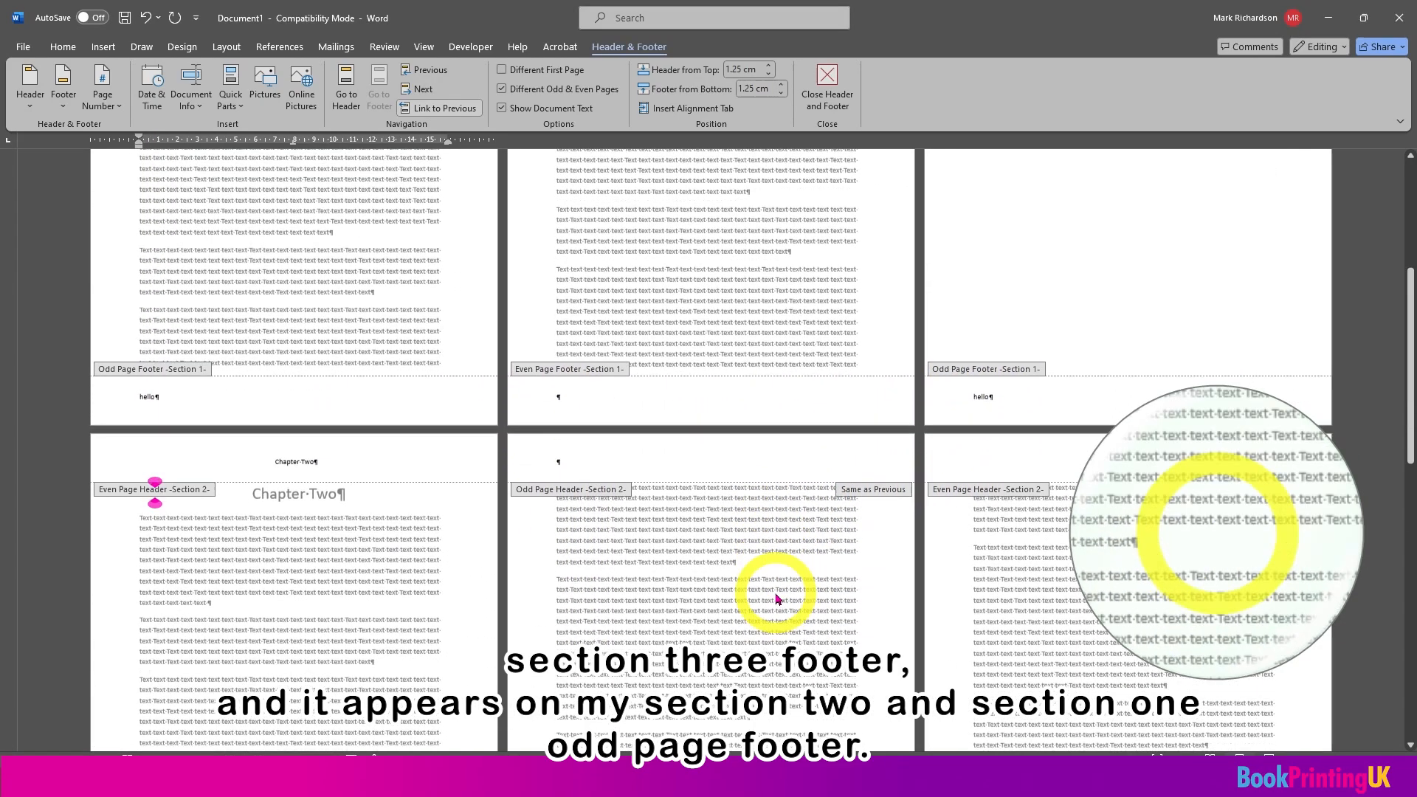
pyautogui.scroll(-2, 779, 598)
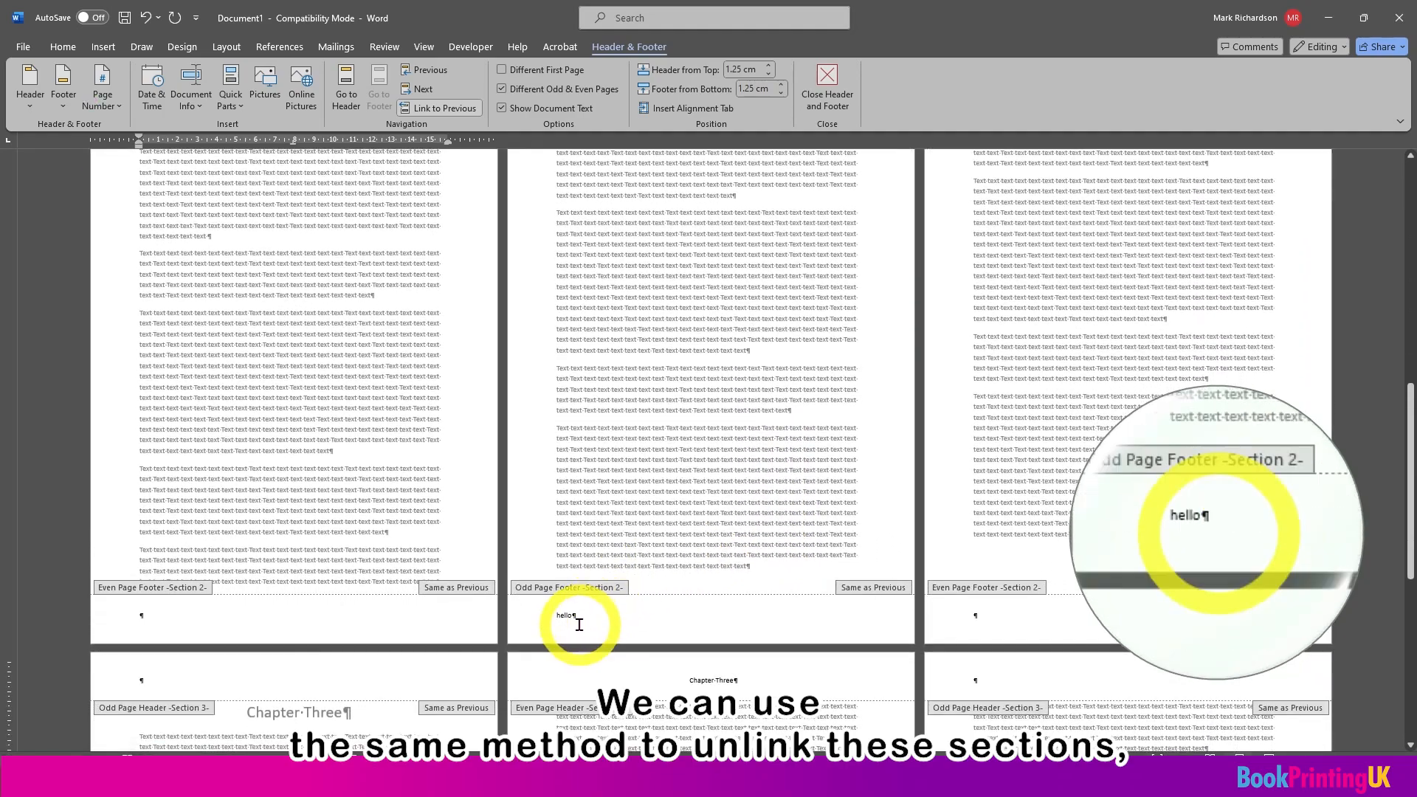
pyautogui.click(590, 616)
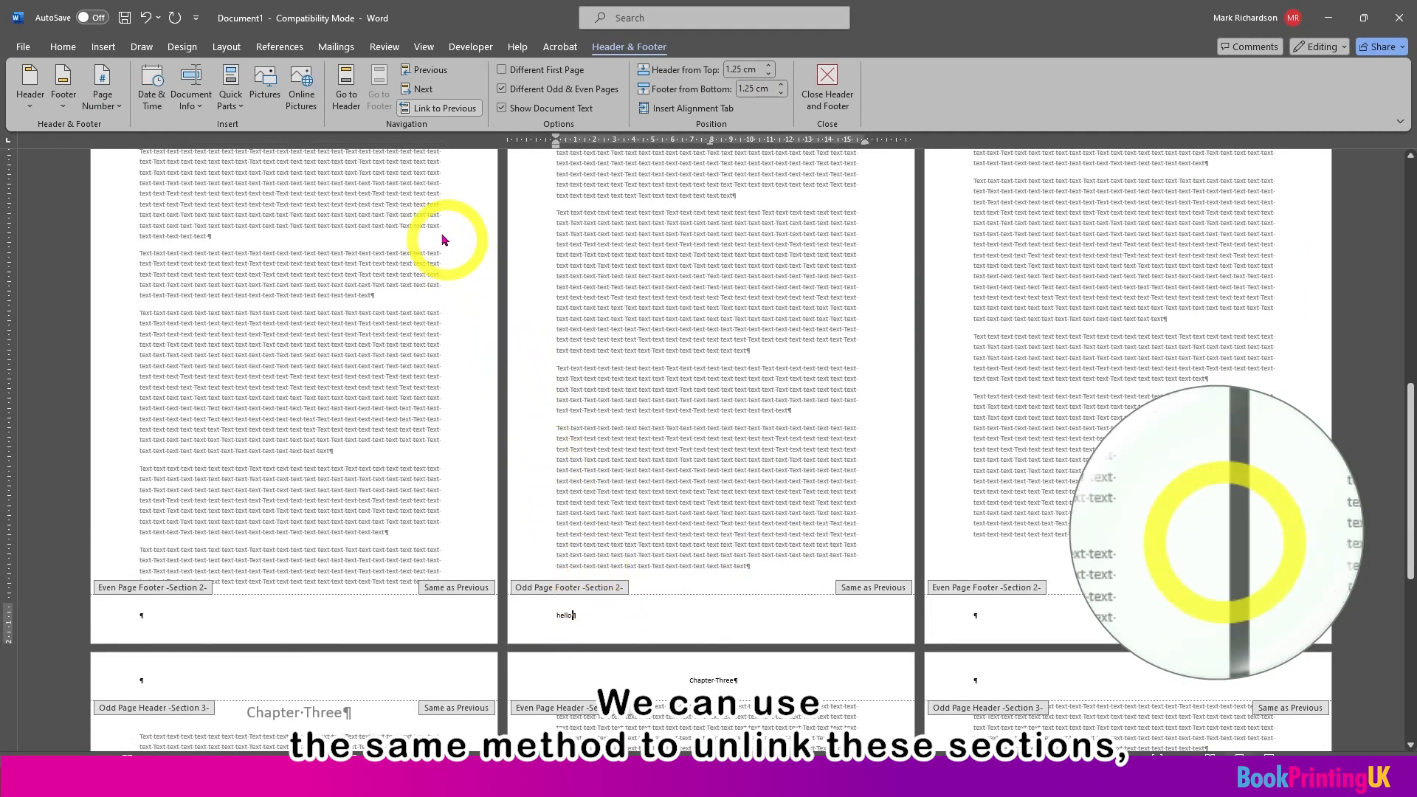
pyautogui.click(414, 109)
# Step: Delete "hello" from the section 2 odd page footer and check the pages of section 3
pyautogui.scroll(1, 538, 331)
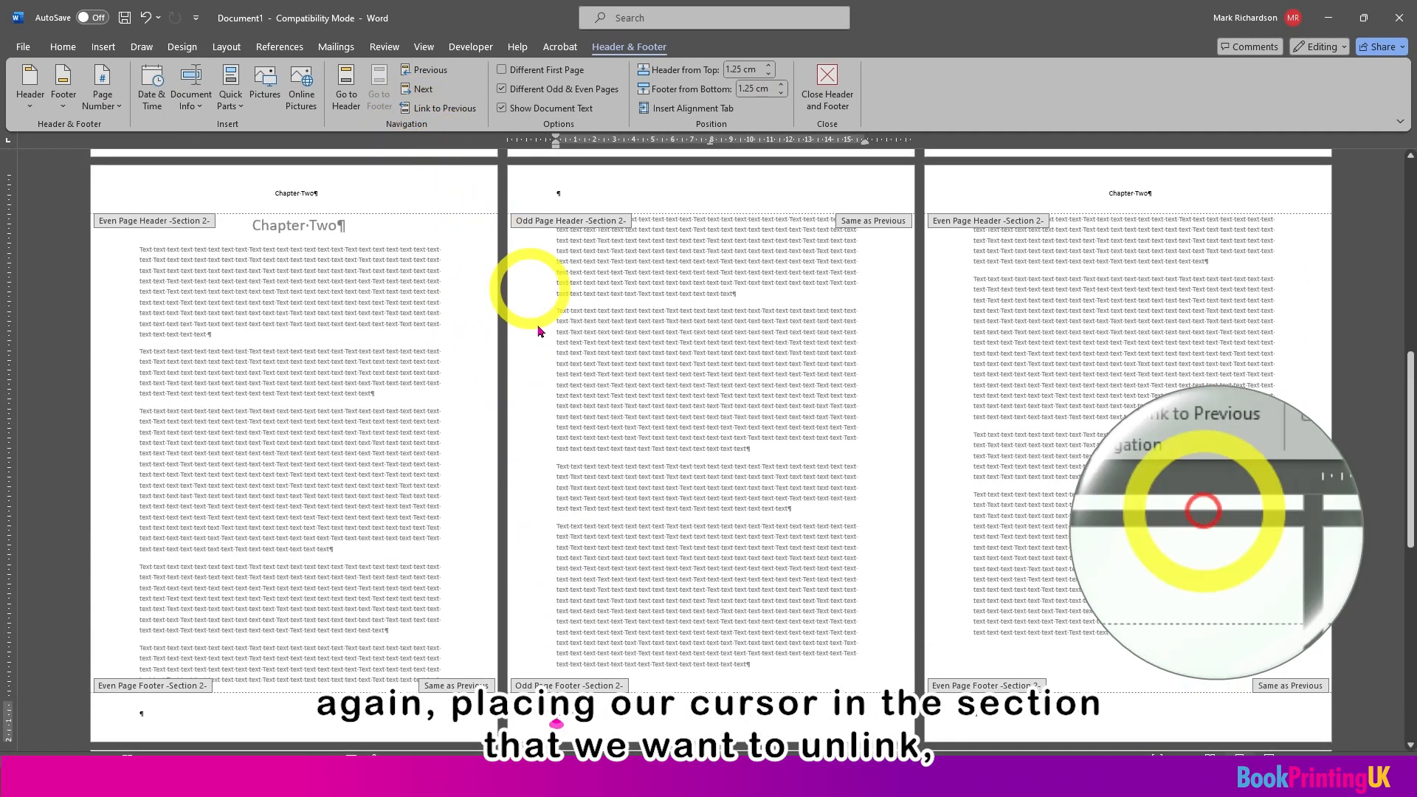
pyautogui.doubleClick(563, 711)
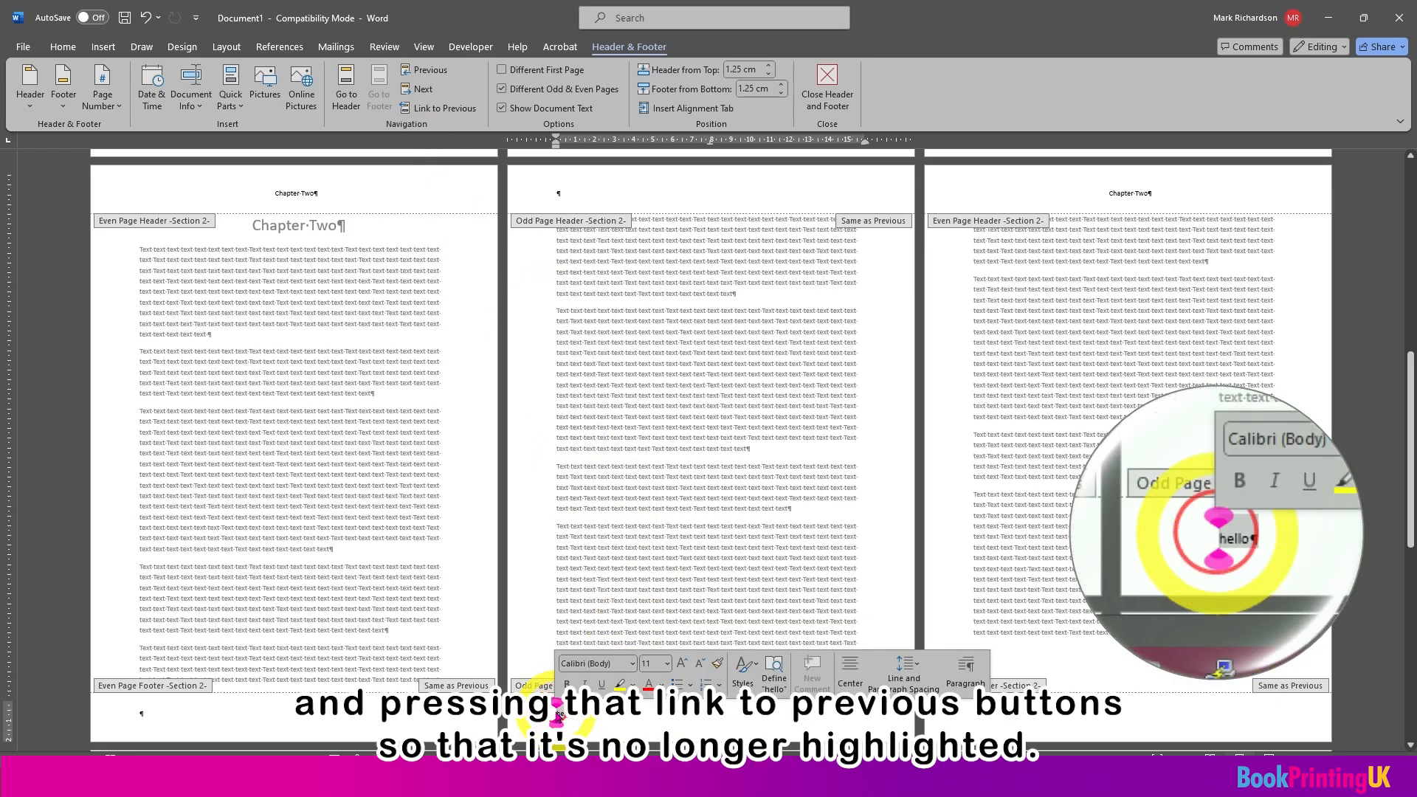
pyautogui.press('BackSpace')
pyautogui.scroll(-1, 574, 699)
pyautogui.scroll(-8, 583, 675)
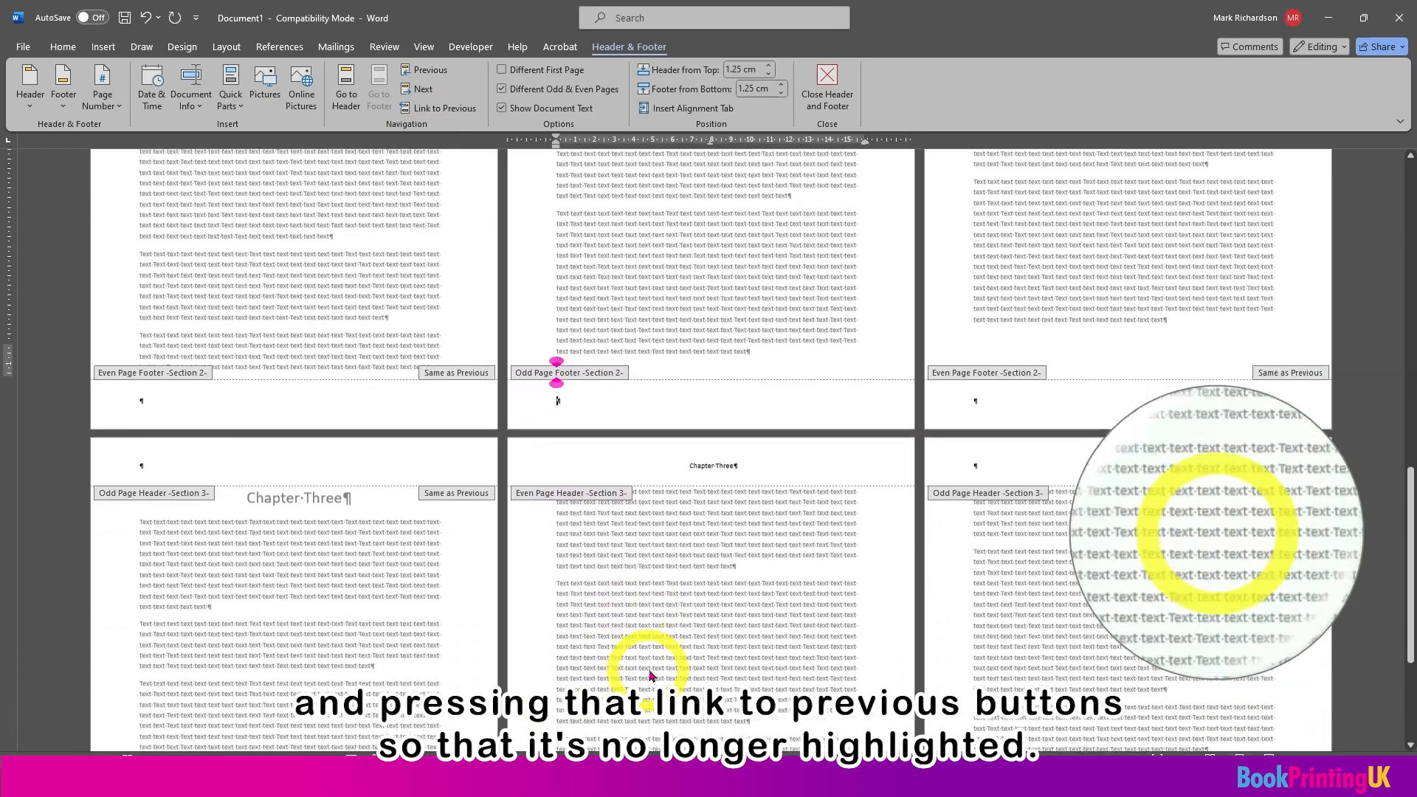
# Step: Enter "hello" in the section 1 even page footer
pyautogui.scroll(5, 682, 668)
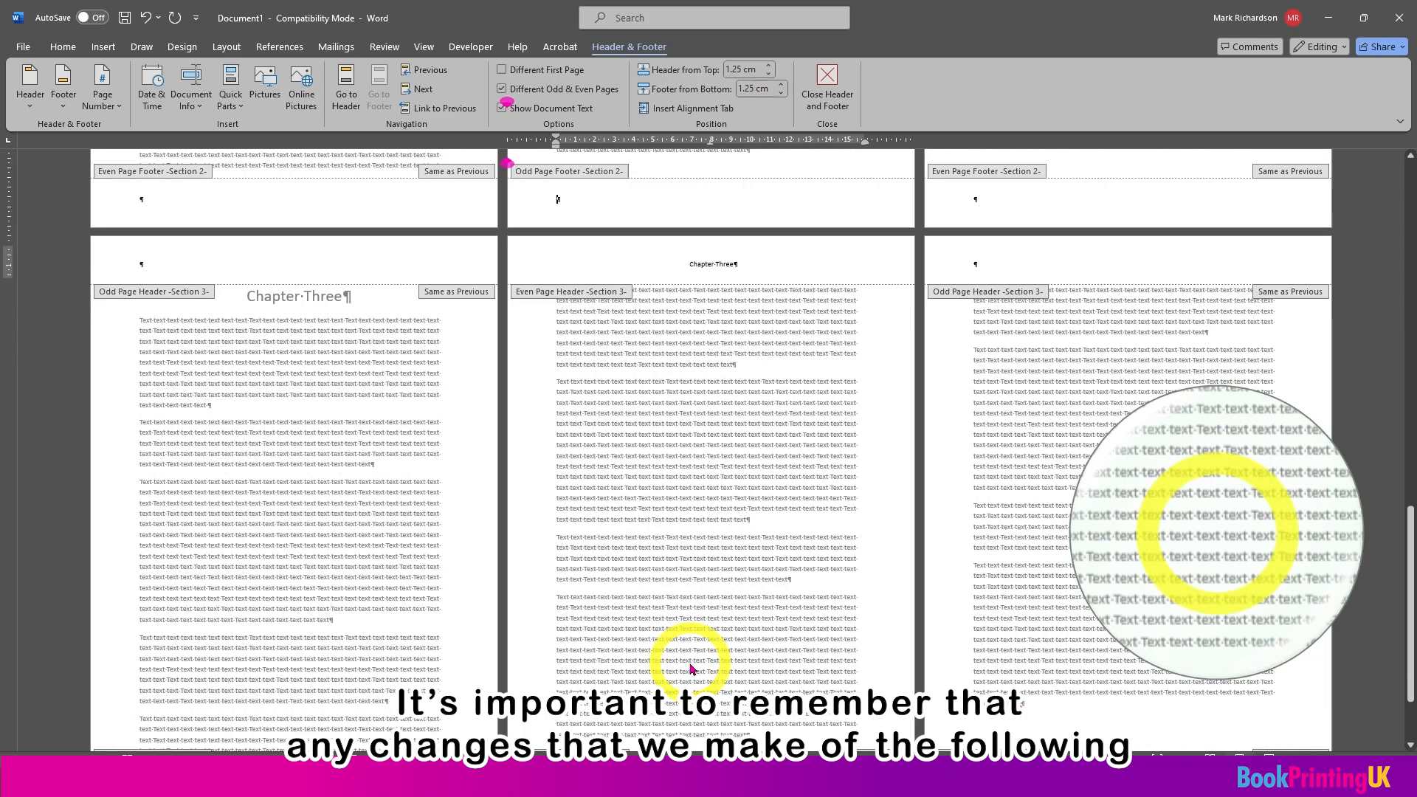
pyautogui.scroll(-5, 746, 661)
pyautogui.scroll(15, 768, 657)
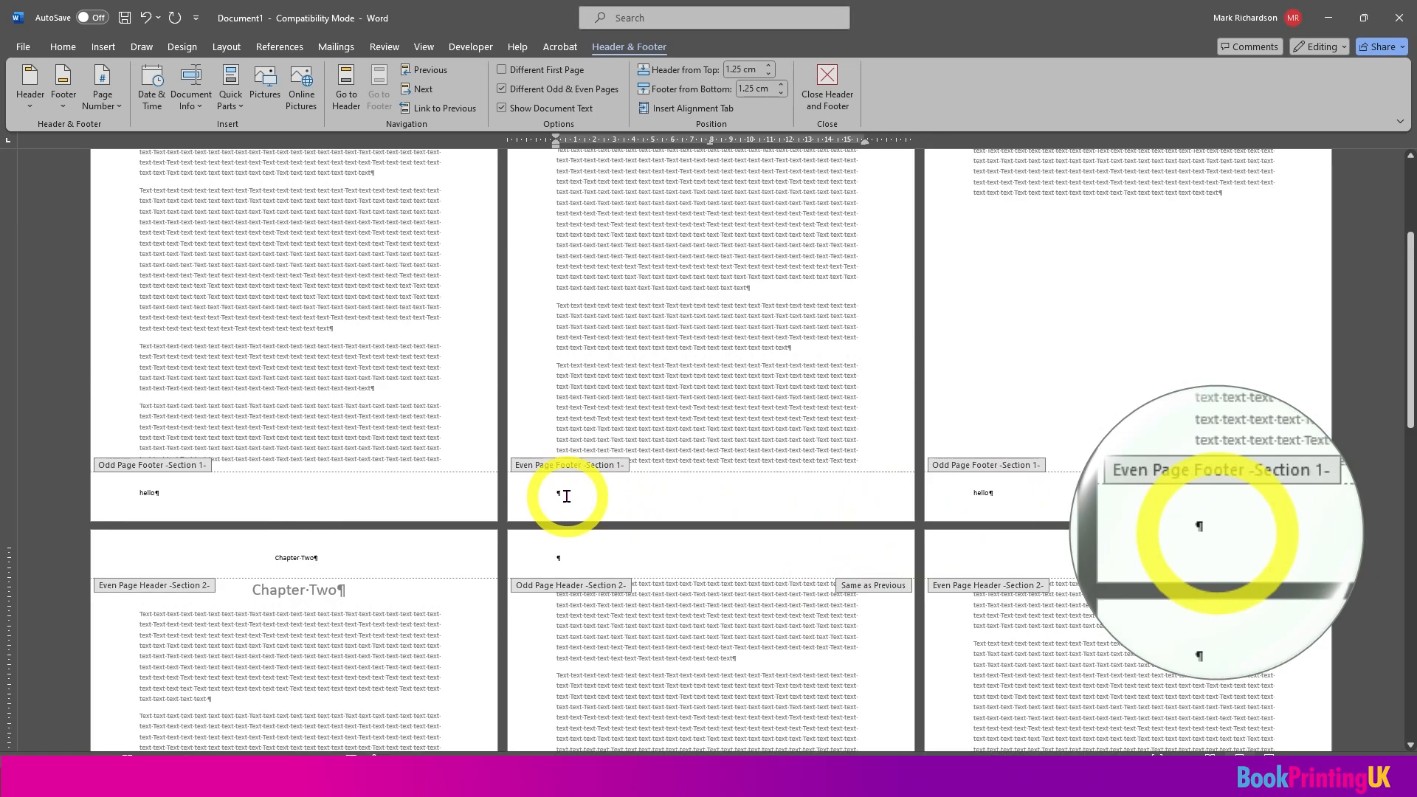
pyautogui.click(566, 496)
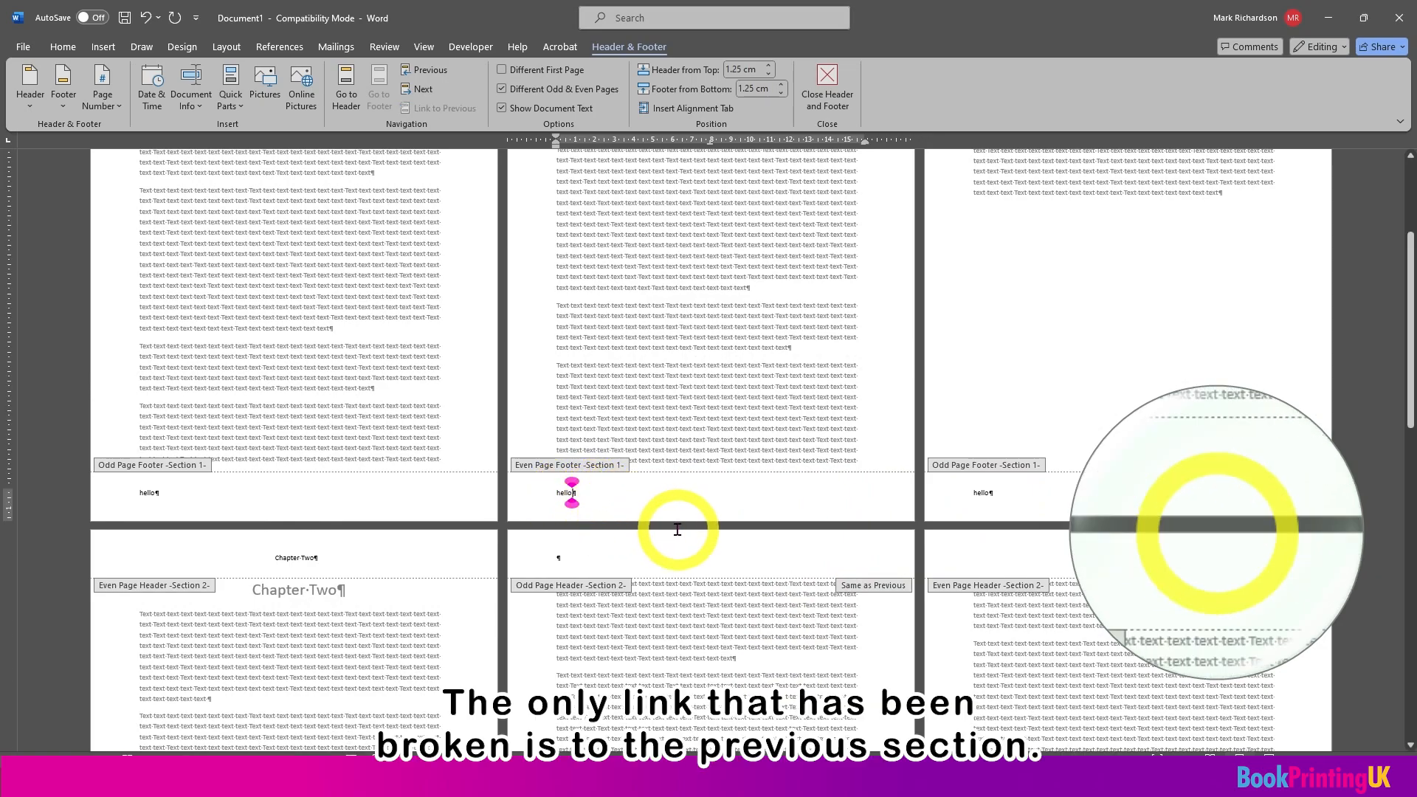
# Step: Check the linked even page footers of section 2 for the text entered in section 1
pyautogui.scroll(-4, 679, 535)
pyautogui.scroll(-5, 692, 536)
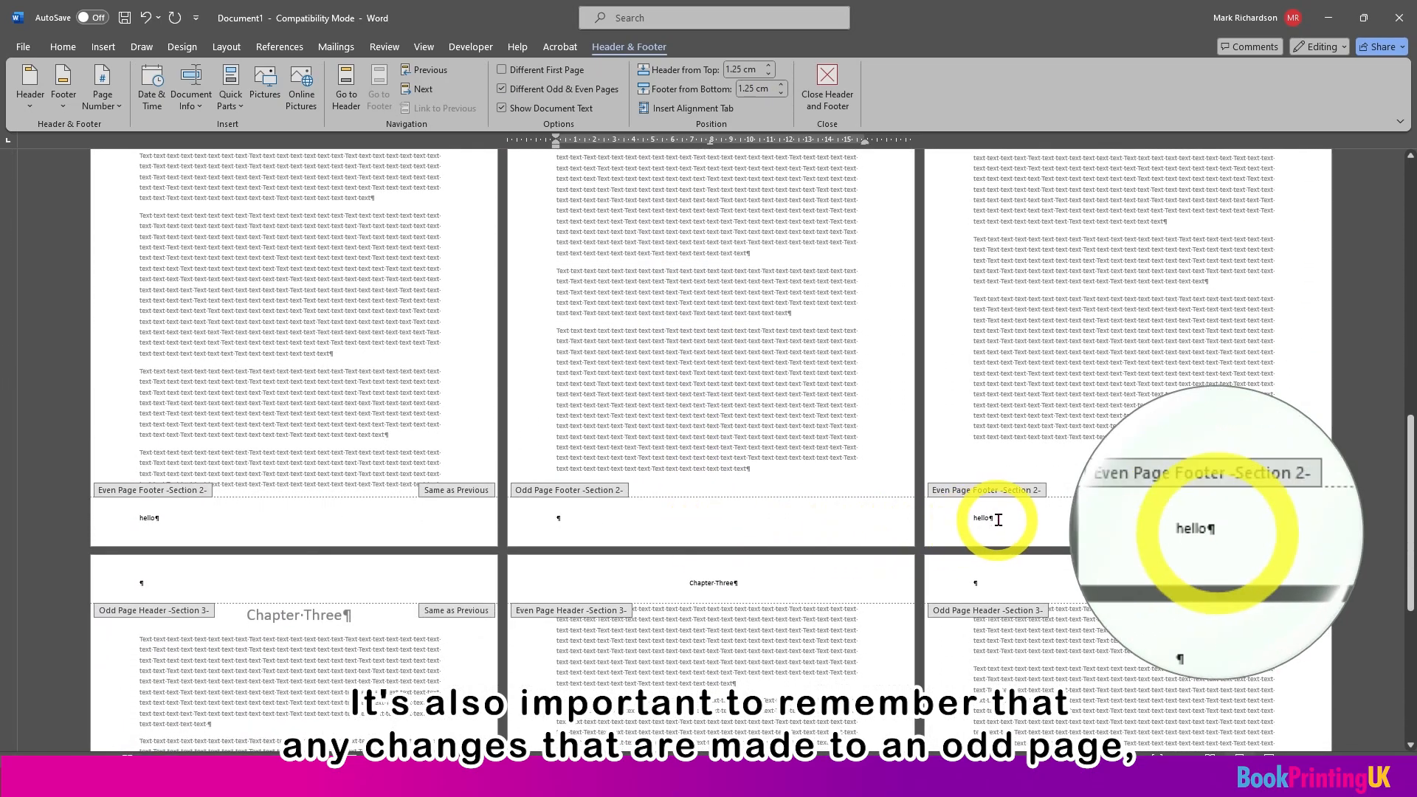
pyautogui.click(1003, 519)
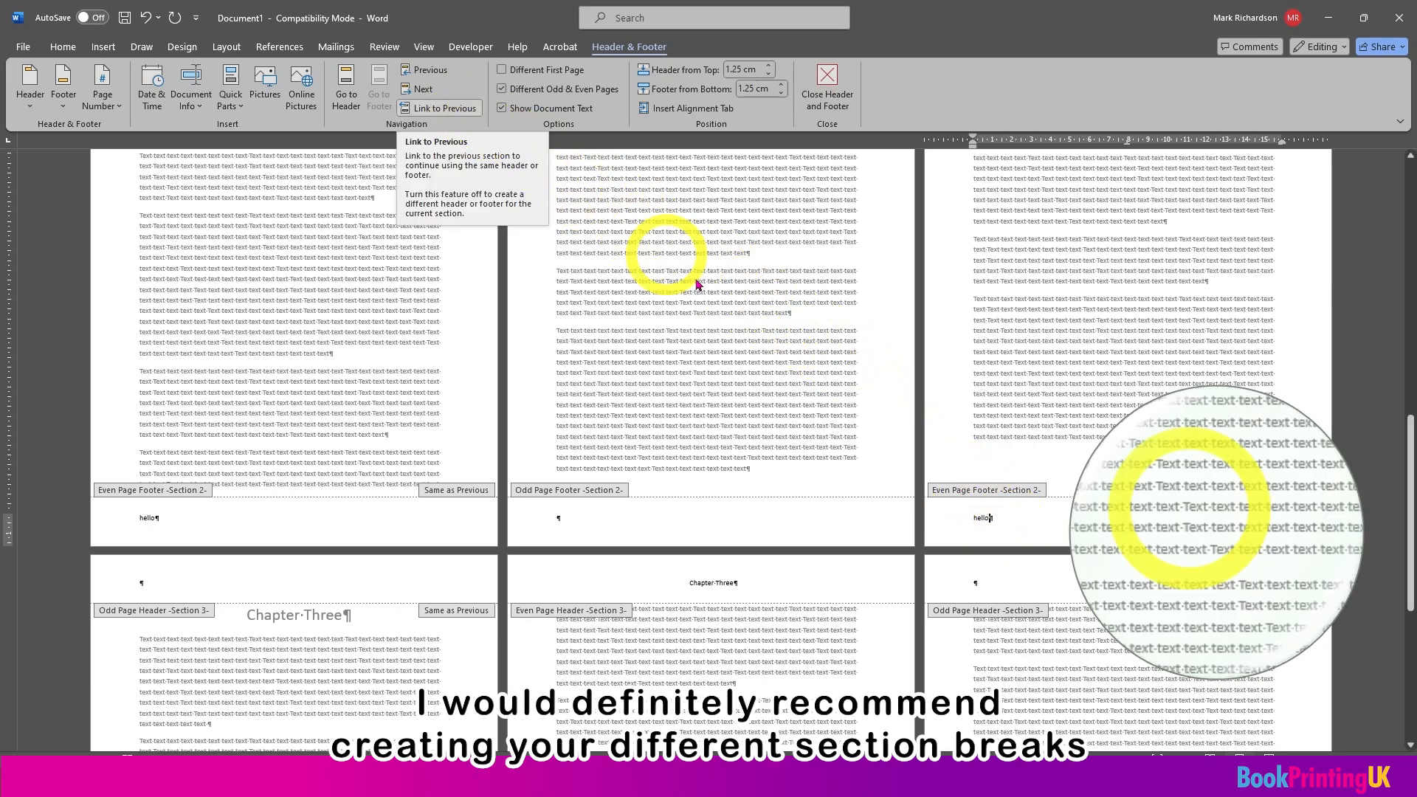
# Step: Unlink the section 3 even page footer from the previous section and replace its "hello" text with "goodby"
pyautogui.scroll(-1, 959, 547)
pyautogui.scroll(-4, 976, 571)
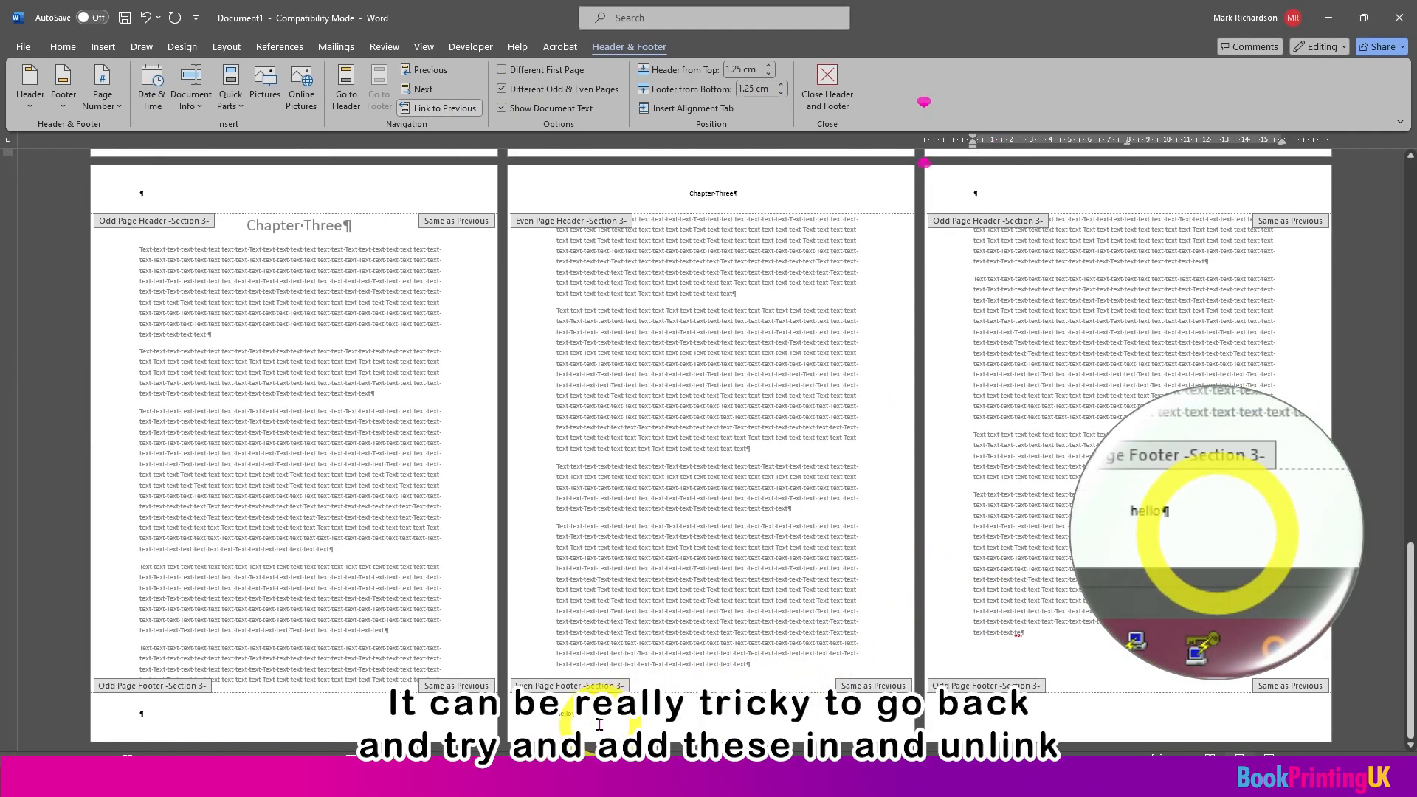
pyautogui.click(599, 724)
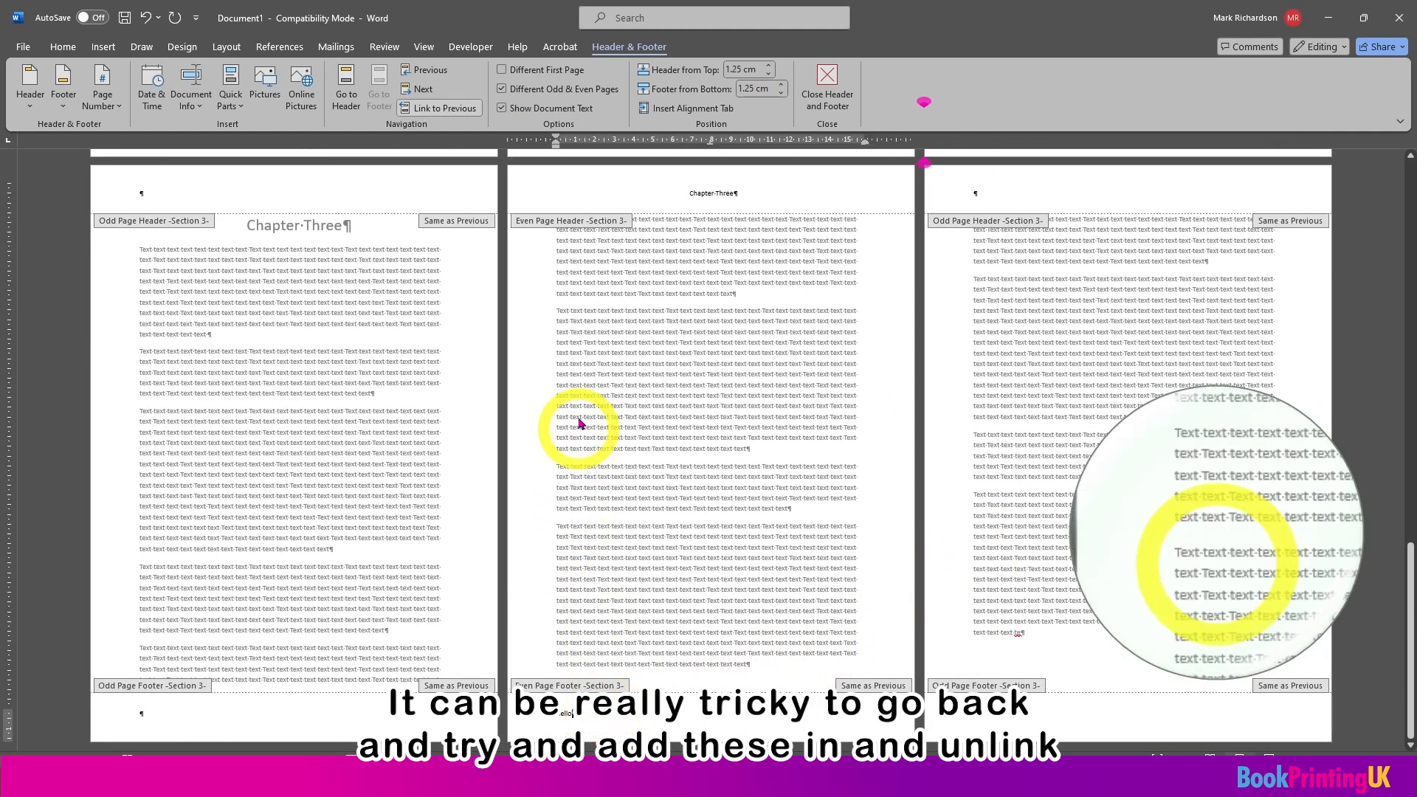
pyautogui.click(442, 109)
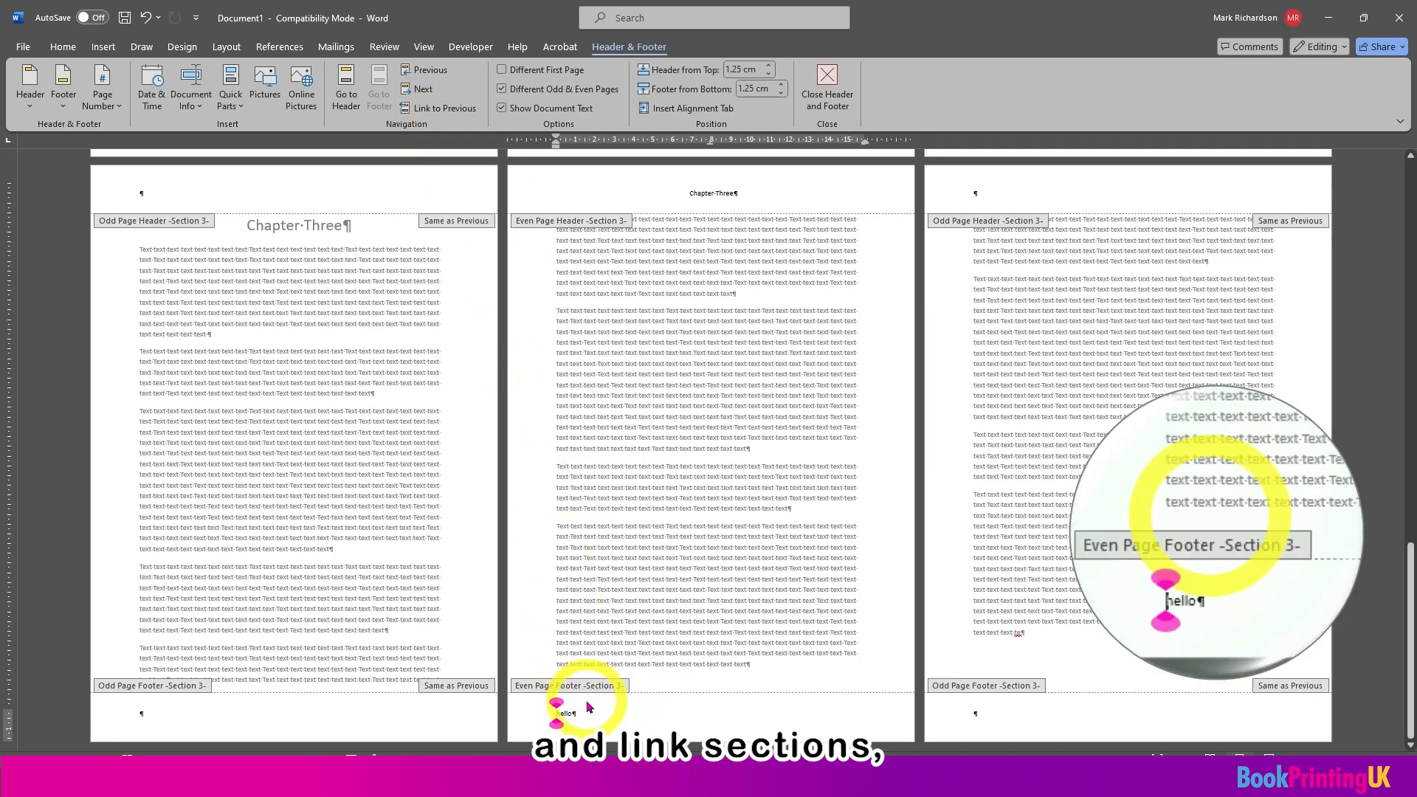
pyautogui.moveTo(555, 720); pyautogui.dragTo(653, 725)
pyautogui.write('goodbye')
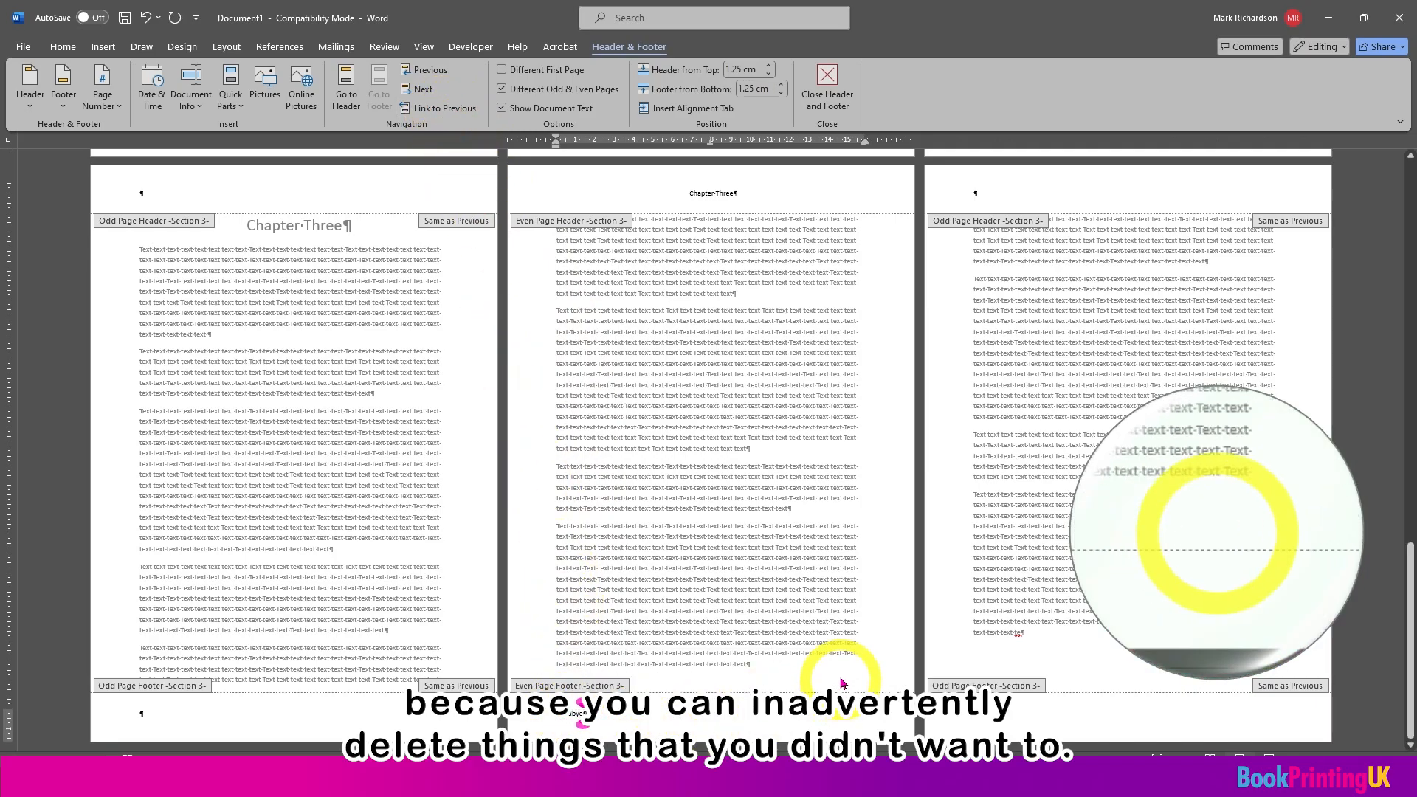
# Step: Check the section 2 even page footer against the edited even page footer of section 3
pyautogui.scroll(5, 839, 649)
pyautogui.click(980, 445)
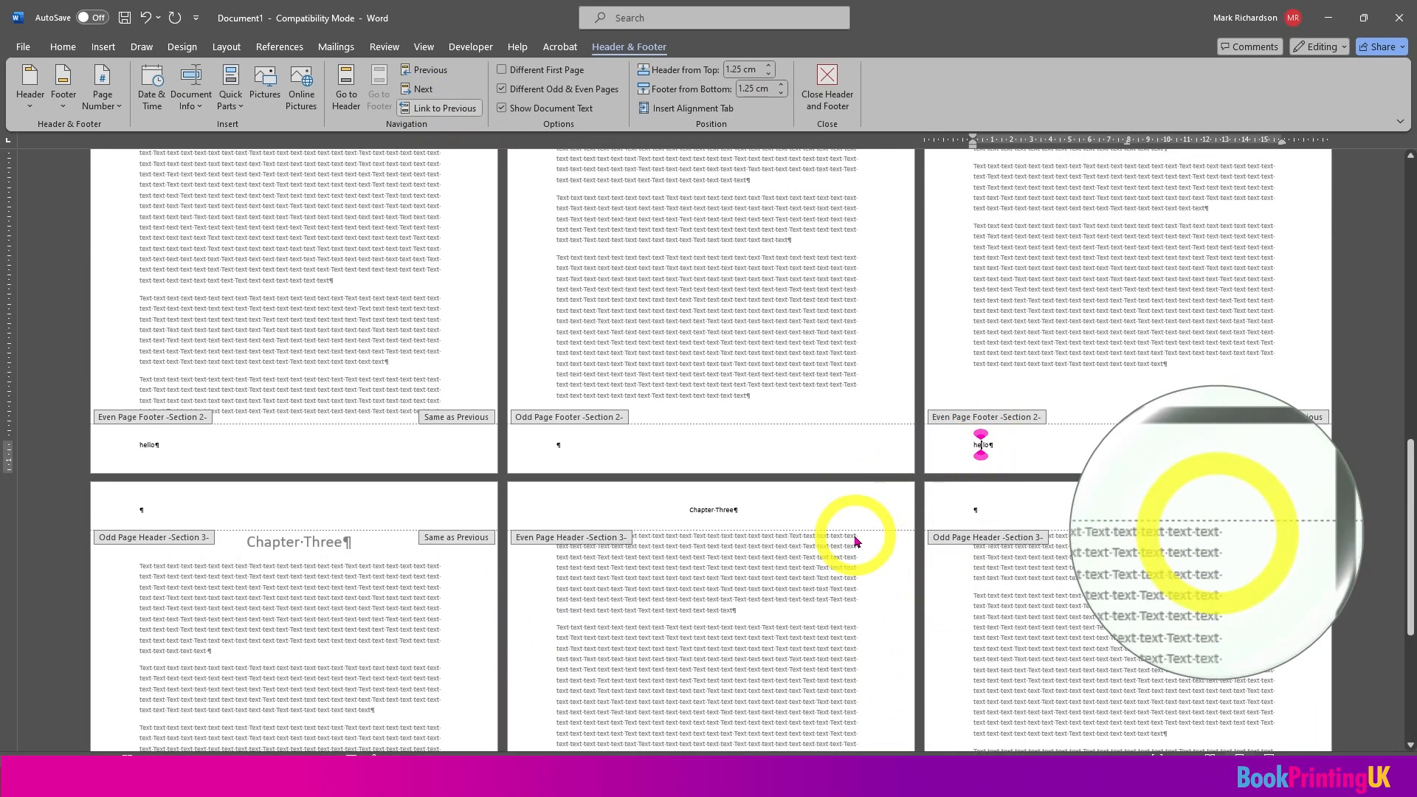
pyautogui.scroll(-10, 856, 541)
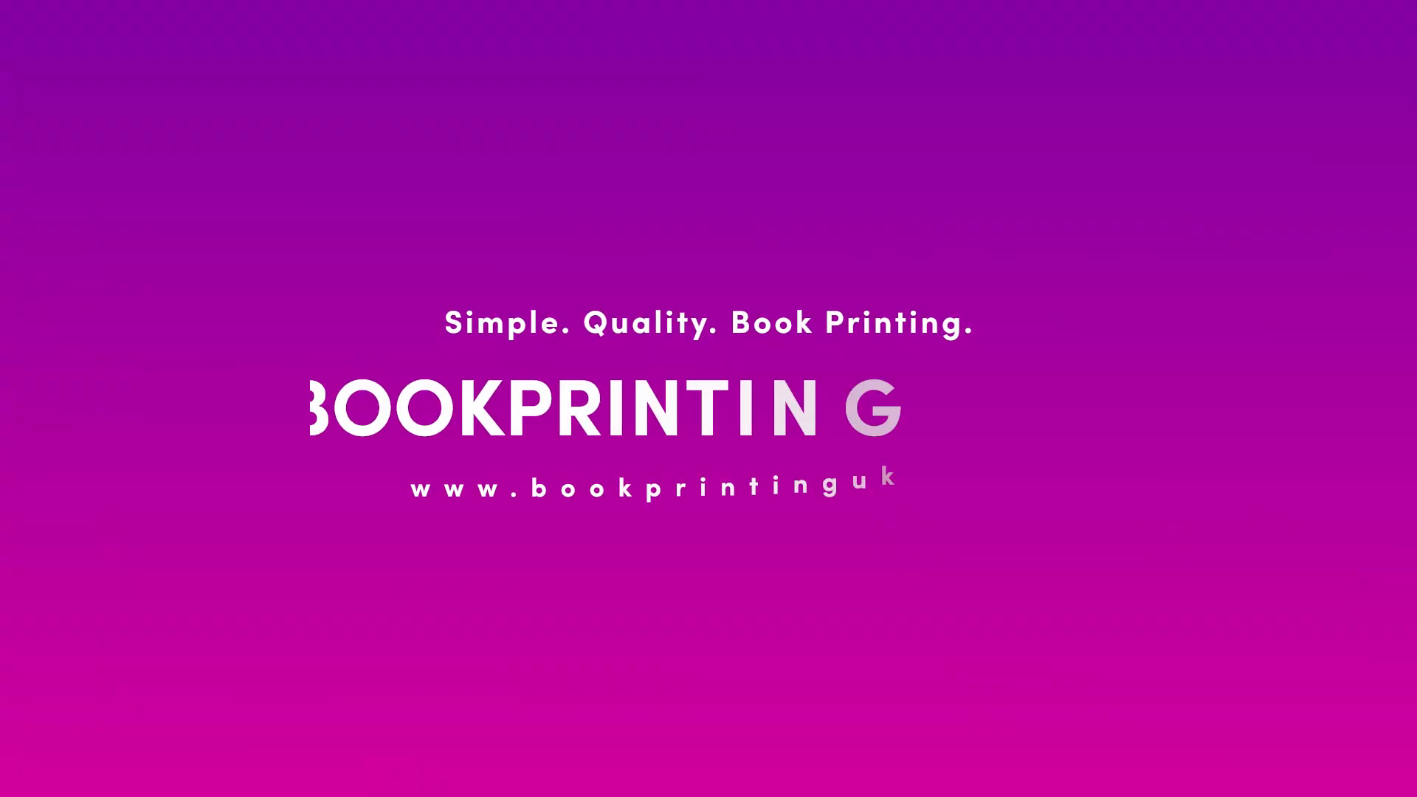